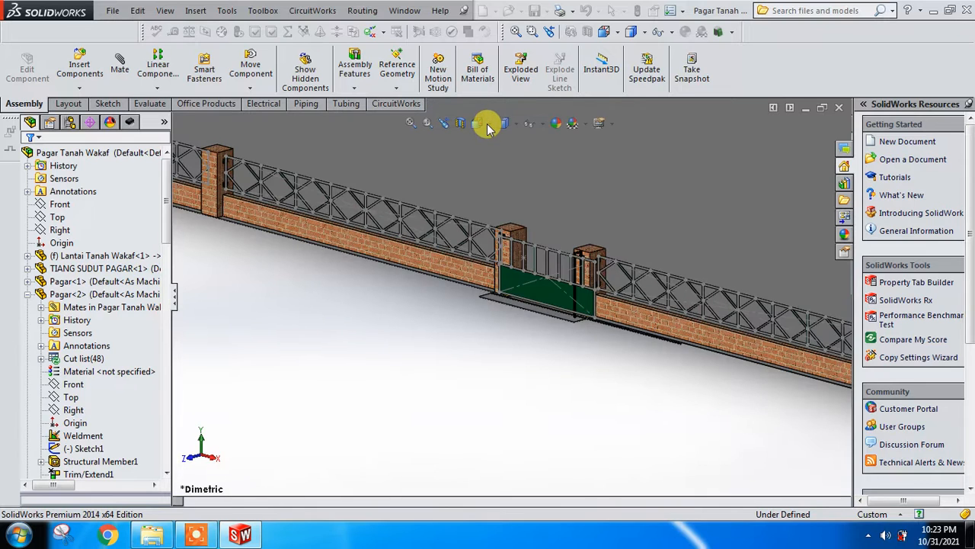
- Switch to the dimetric view and hide the sketch lines on the front fence's diamond-pattern railing
left_click(486, 124)
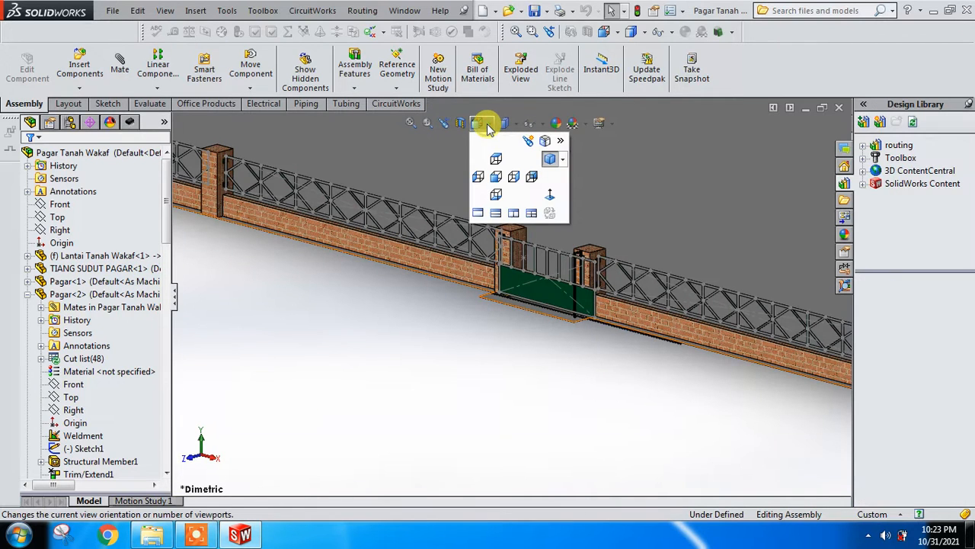
left_click(551, 160)
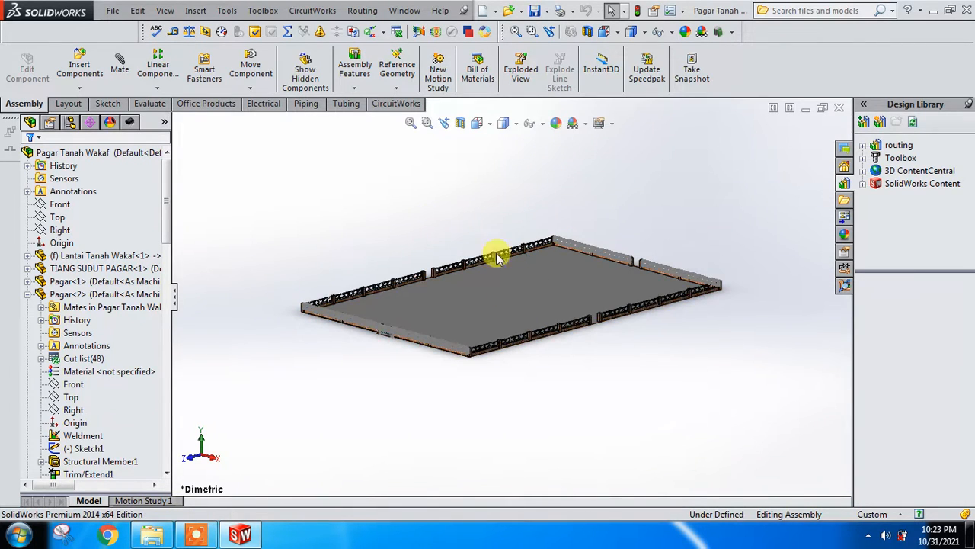
scroll(479, 329, "down", 10)
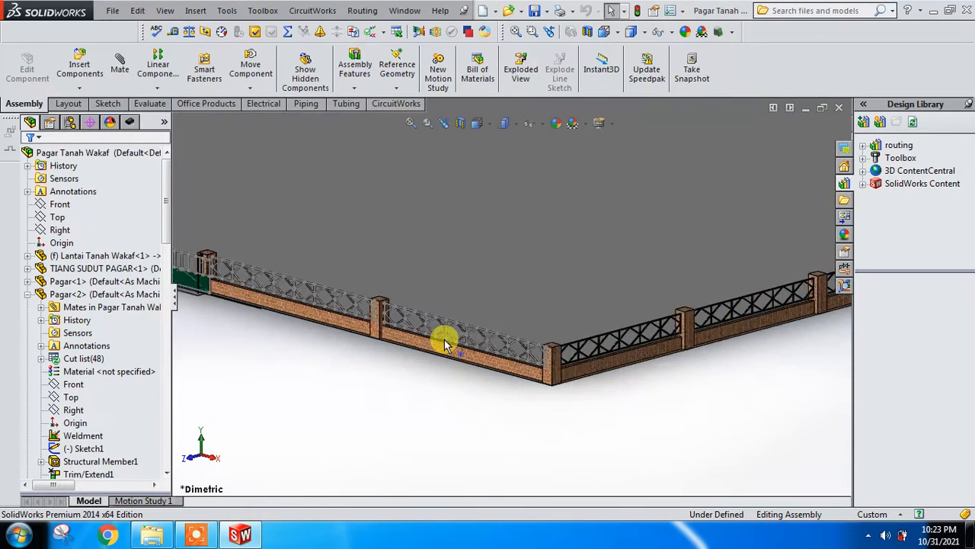
scroll(416, 323, "down", 5)
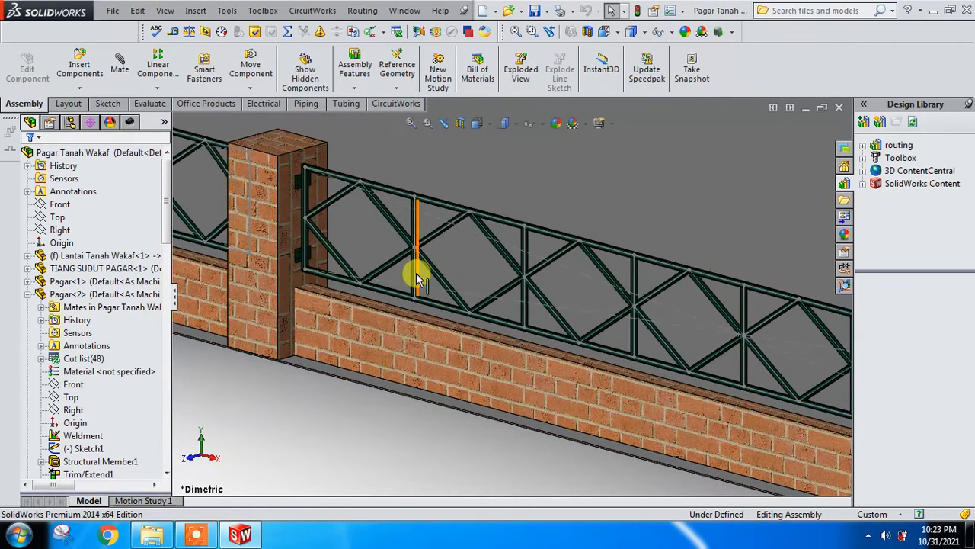
right_click(418, 272)
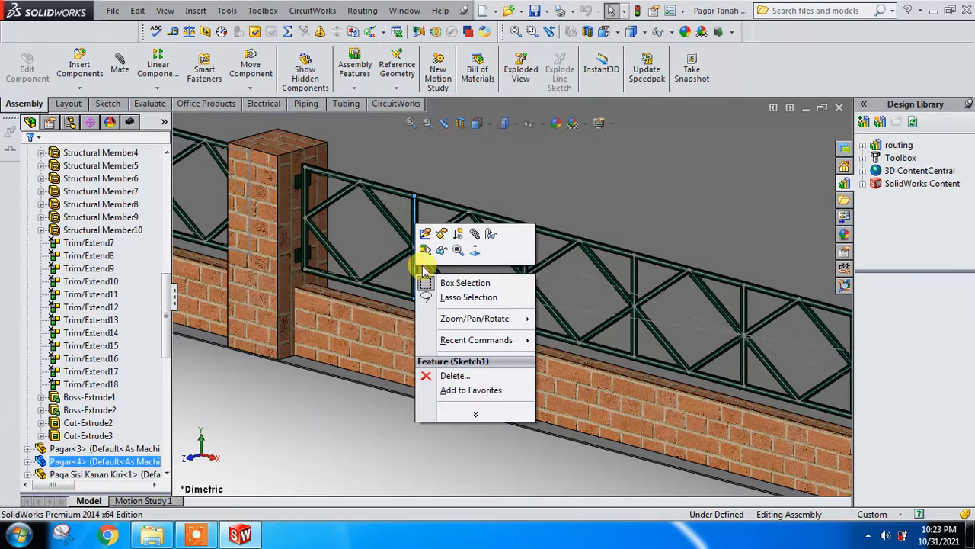
left_click(444, 251)
- Hide the diagonal sketch lines running across the green sliding gate
scroll(446, 267, "up", 5)
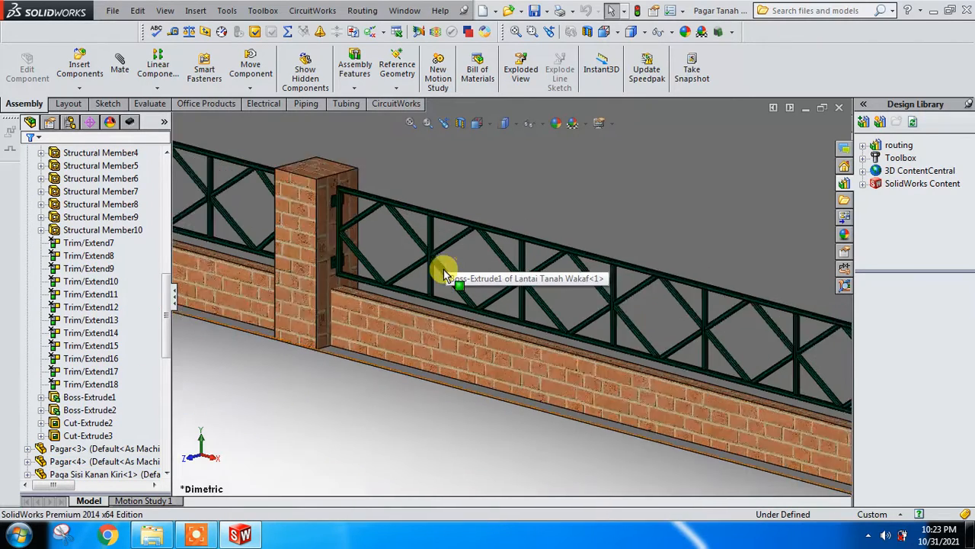
scroll(445, 273, "up", 4)
scroll(399, 252, "down", 5)
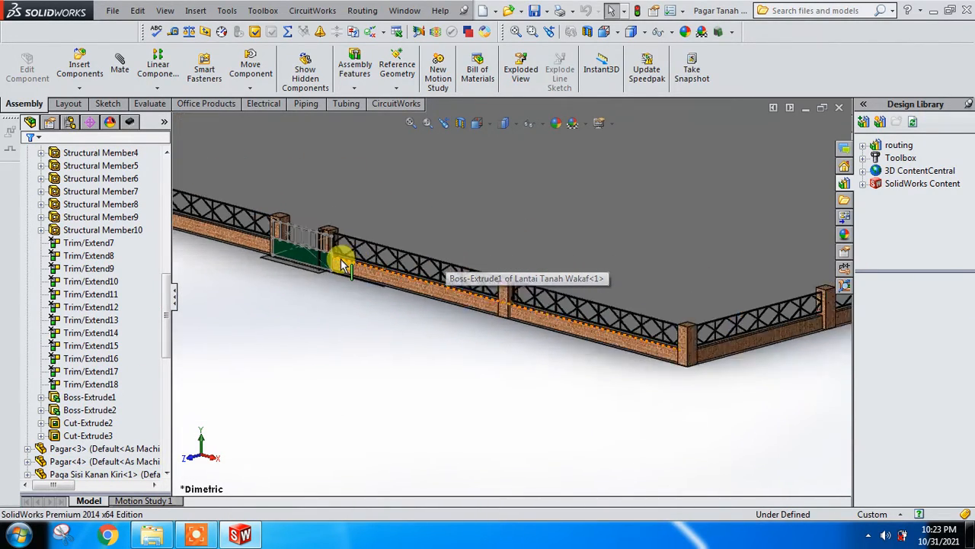
scroll(342, 262, "down", 5)
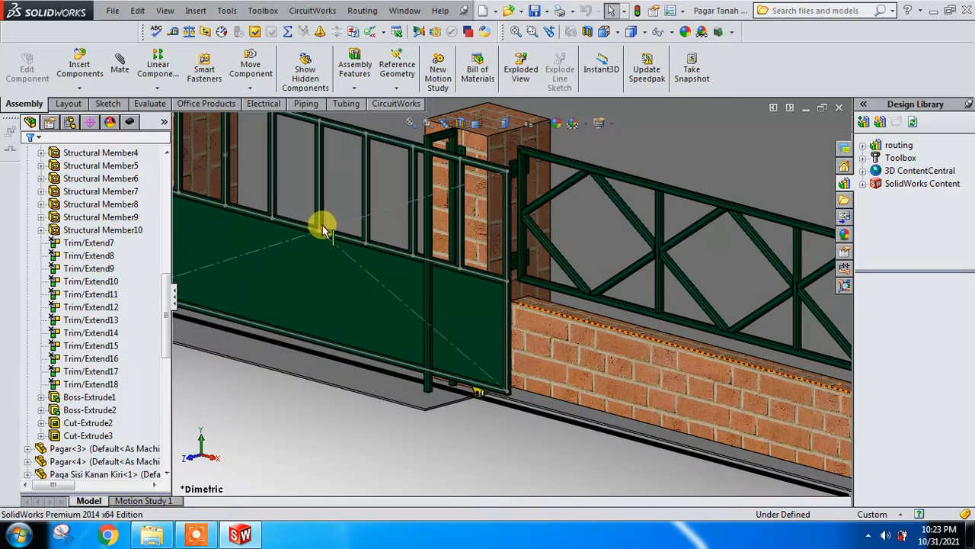
right_click(321, 229)
left_click(345, 201)
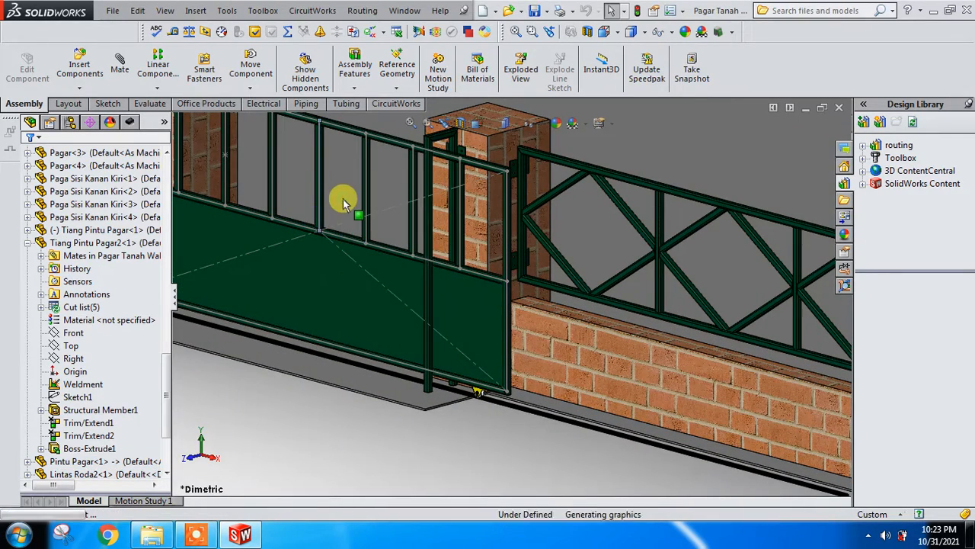
- Slide the gate panel partly open along its track and return it to the closed position
scroll(362, 266, "up", 3)
scroll(365, 241, "down", 4)
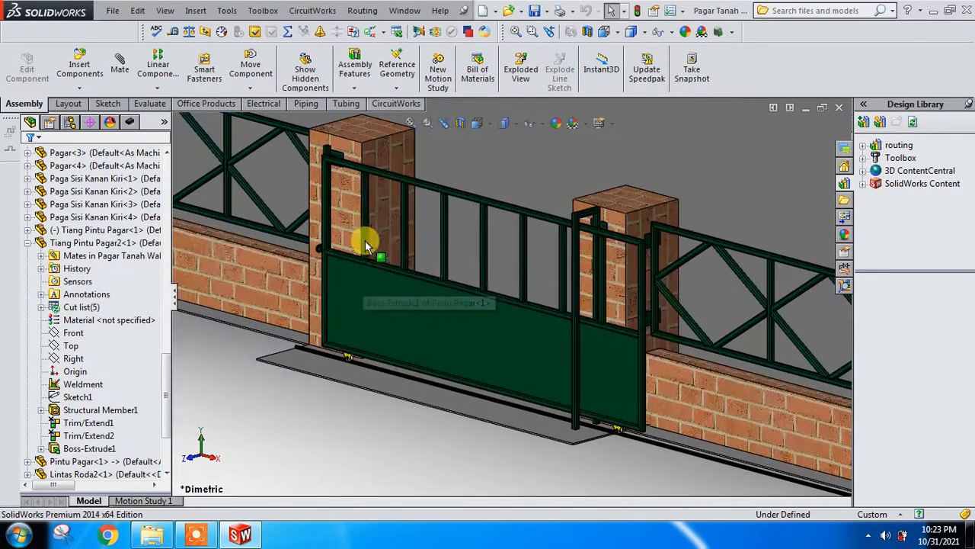
left_click(362, 293)
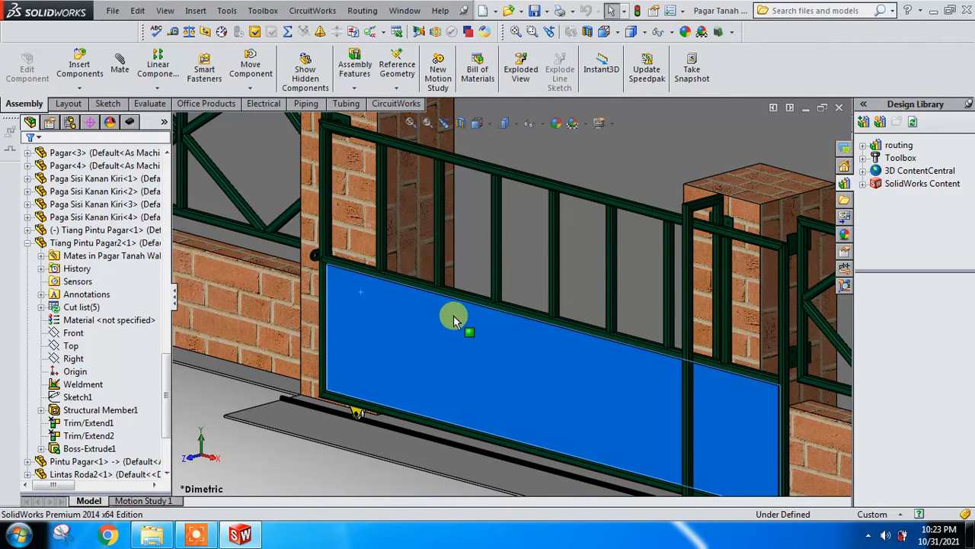
left_click_drag(523, 347, 529, 347)
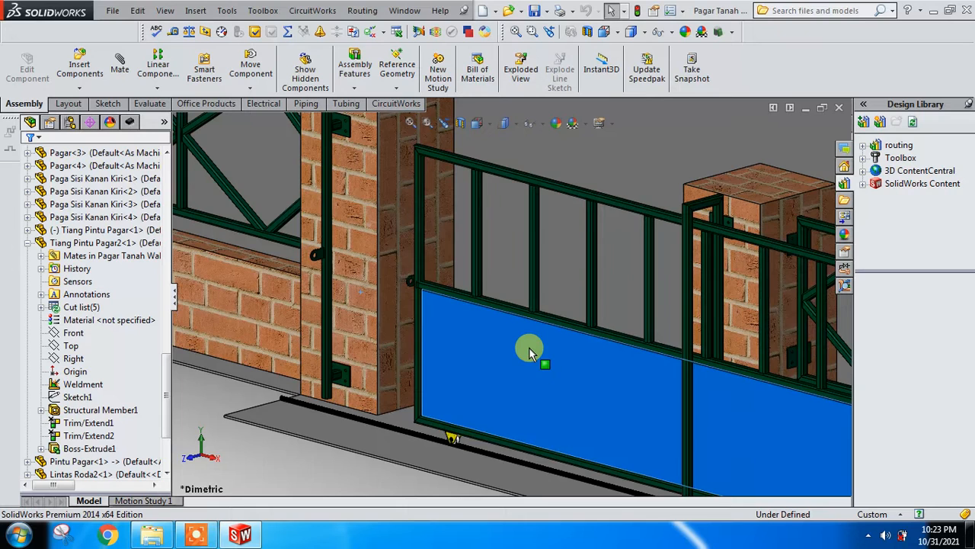
scroll(529, 348, "up", 3)
scroll(529, 347, "up", 2)
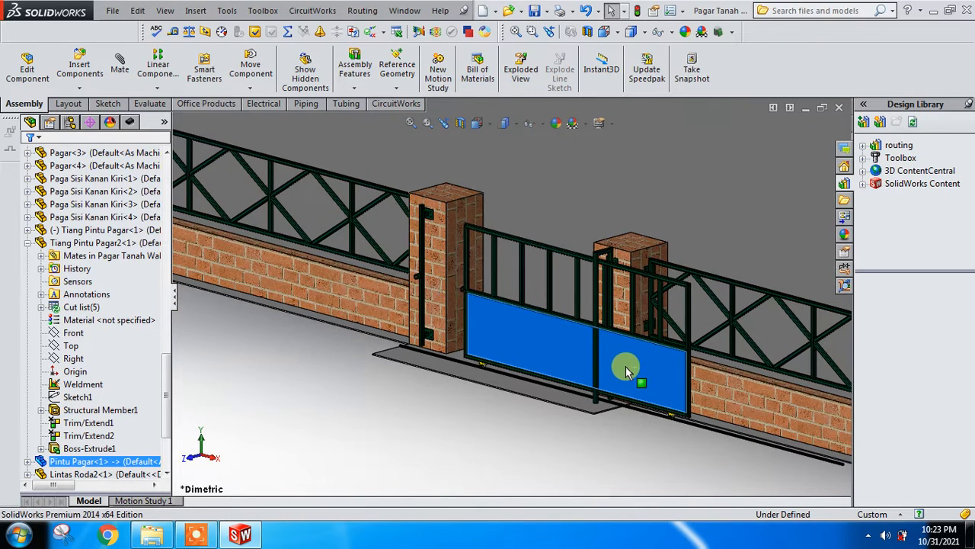
left_click_drag(596, 368, 512, 344)
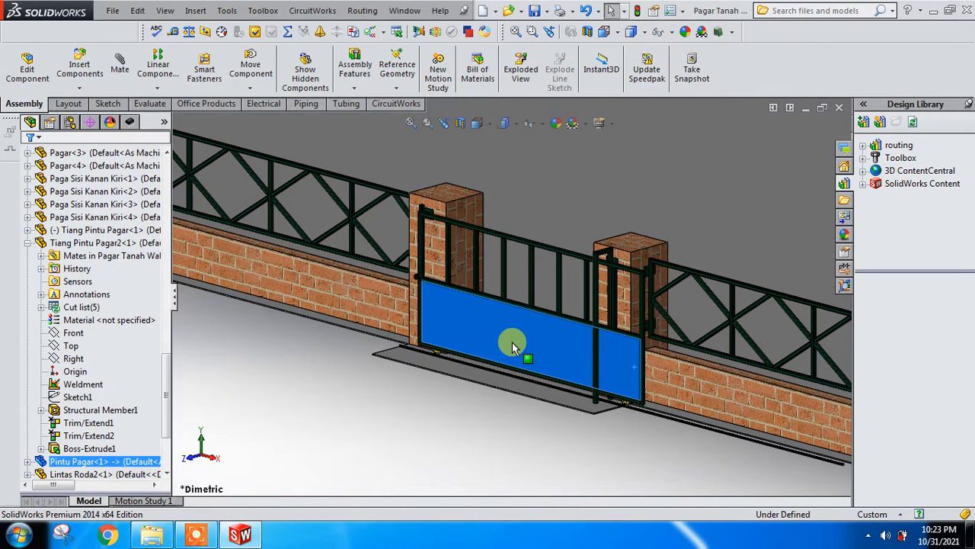
- Slide the gate fully open past the entrance gap and close it again to test its travel
left_click_drag(655, 377, 803, 444)
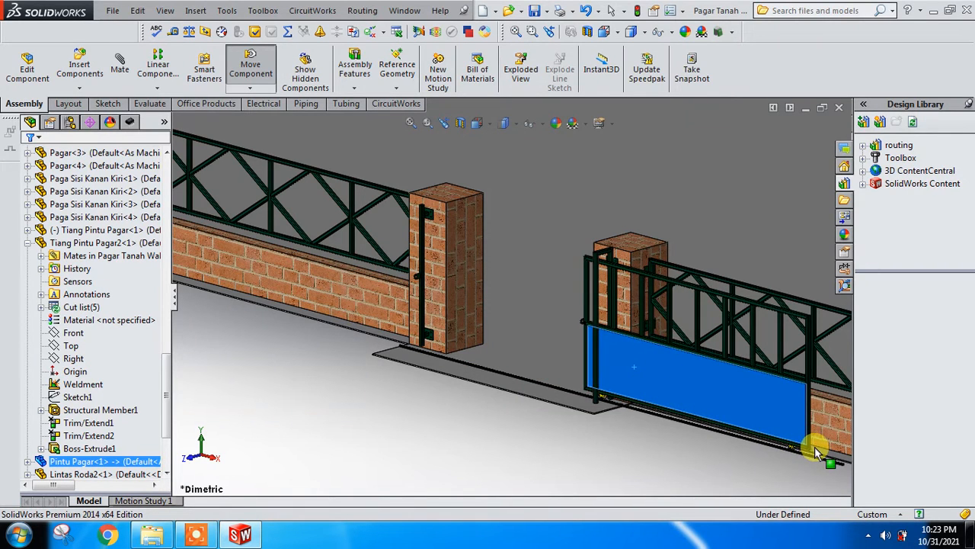
left_click(648, 466)
scroll(653, 438, "up", 3)
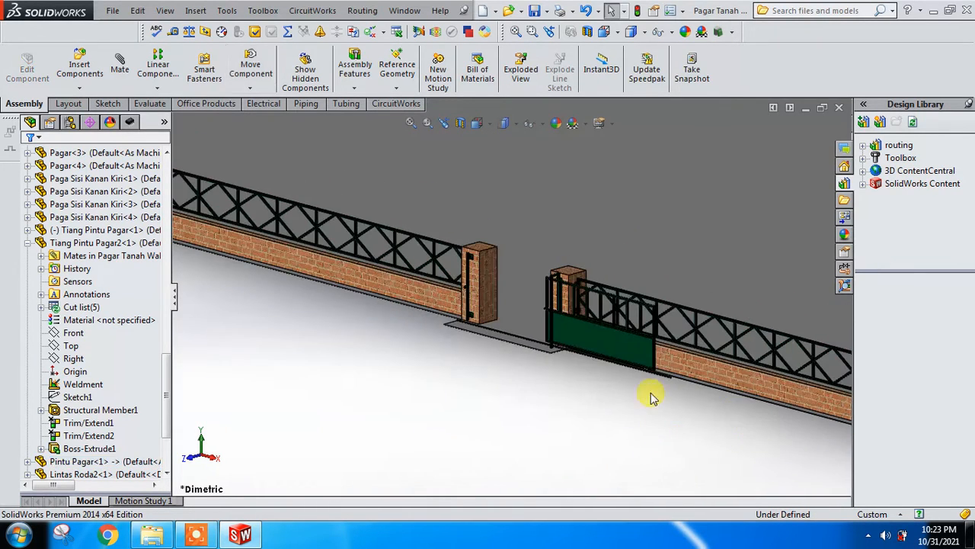
scroll(648, 342, "down", 3)
left_click_drag(559, 338, 338, 305)
- Examine the yellow roller brackets and wheels under both ends of the gate where they sit on the rail
scroll(342, 305, "down", 5)
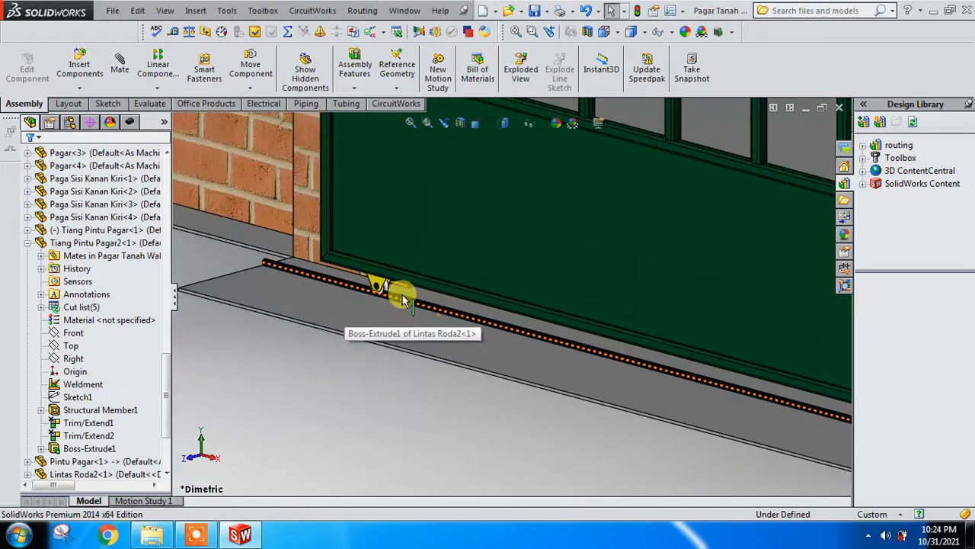
scroll(402, 297, "down", 2)
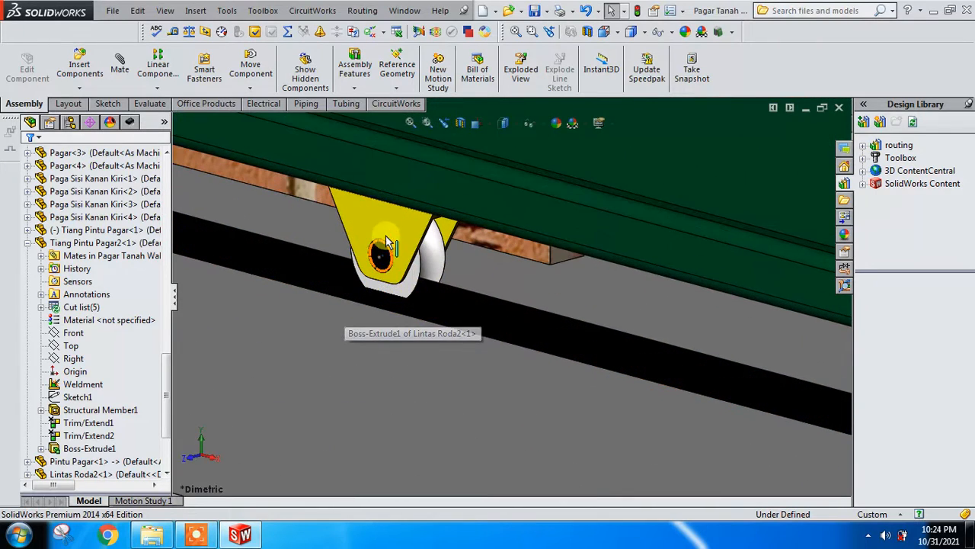
scroll(431, 266, "up", 6)
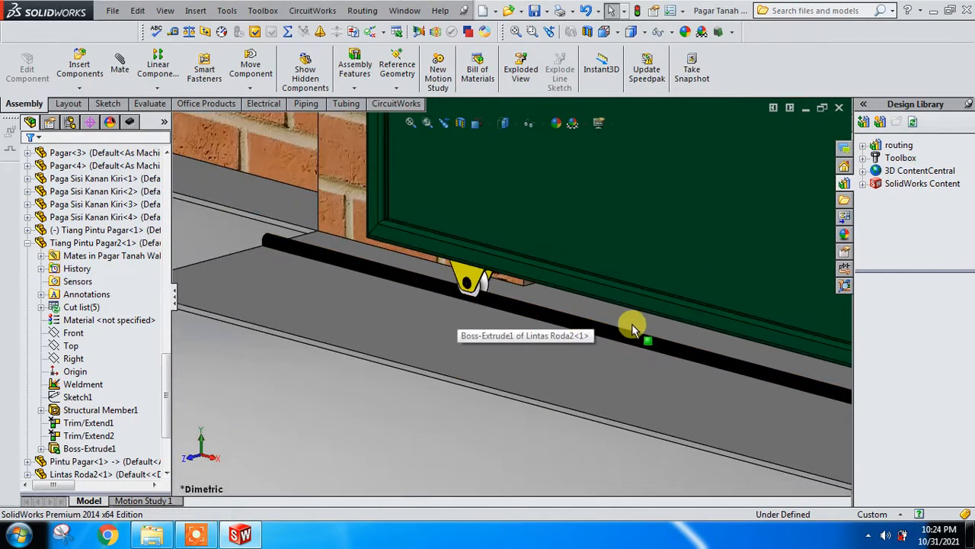
scroll(751, 355, "up", 4)
scroll(571, 312, "down", 4)
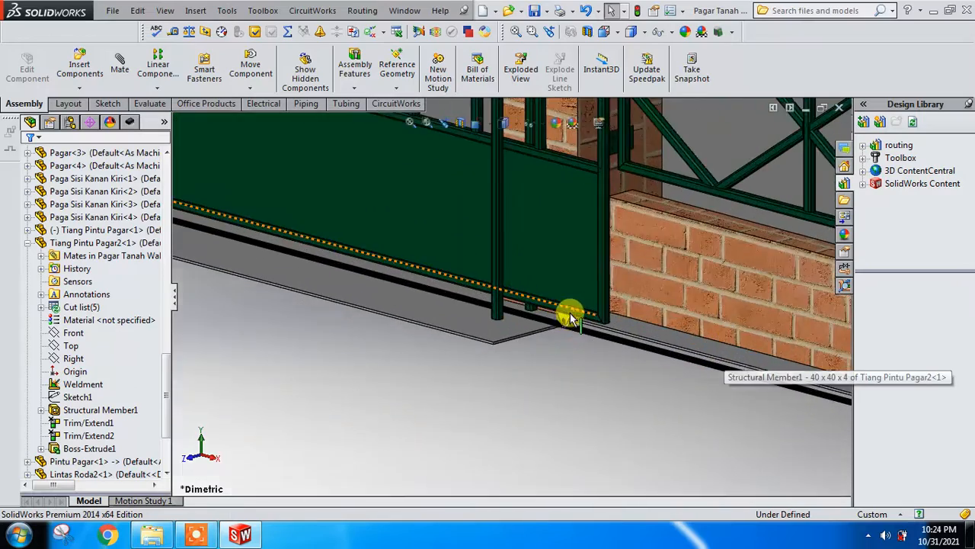
scroll(556, 312, "down", 2)
scroll(523, 294, "up", 2)
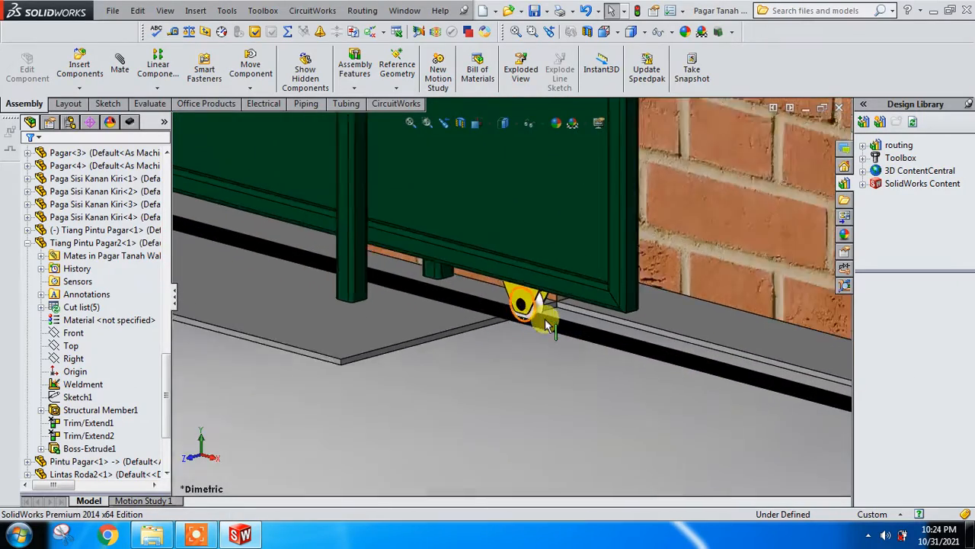
scroll(509, 290, "up", 5)
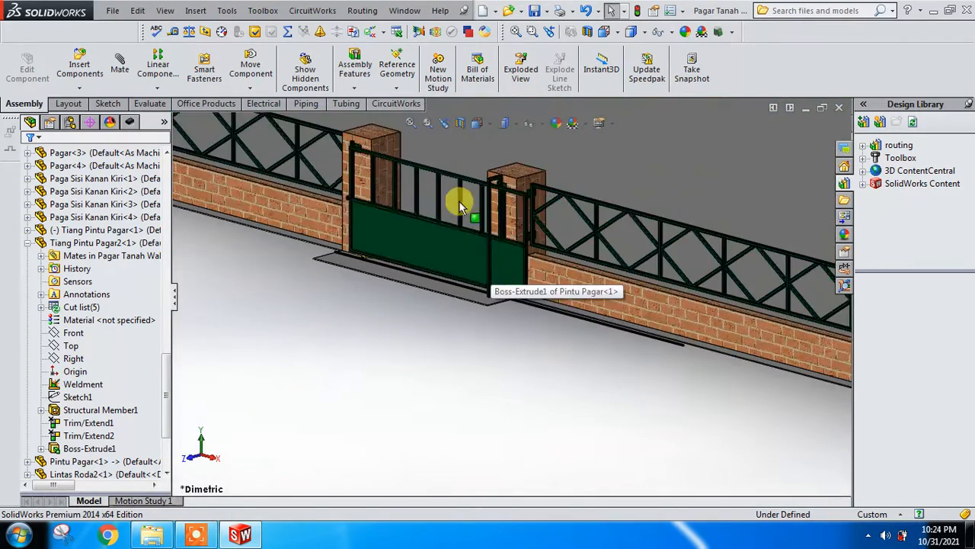
- View the front fence and gate square-on, normal to the brick wall face beside the gate
scroll(516, 243, "down", 2)
scroll(610, 259, "up", 6)
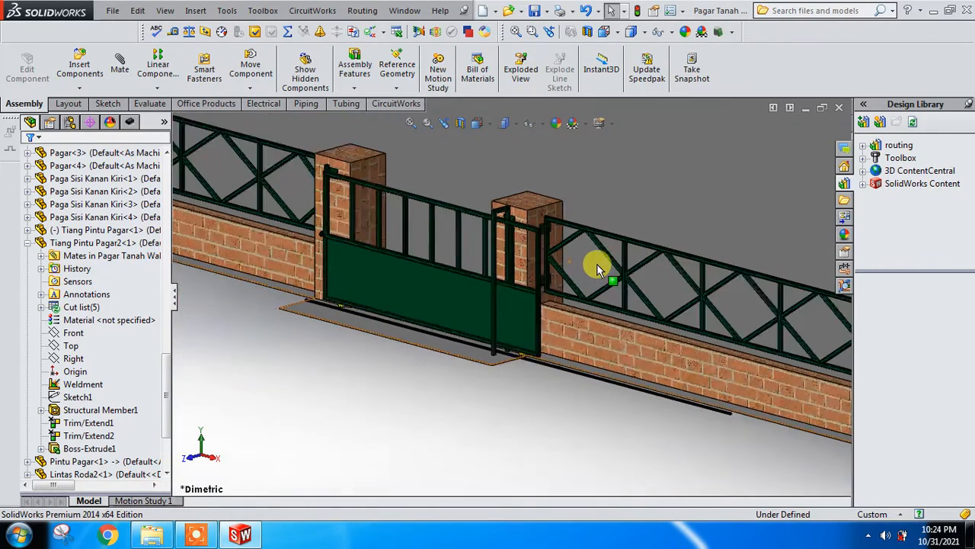
scroll(596, 267, "up", 4)
scroll(442, 249, "down", 4)
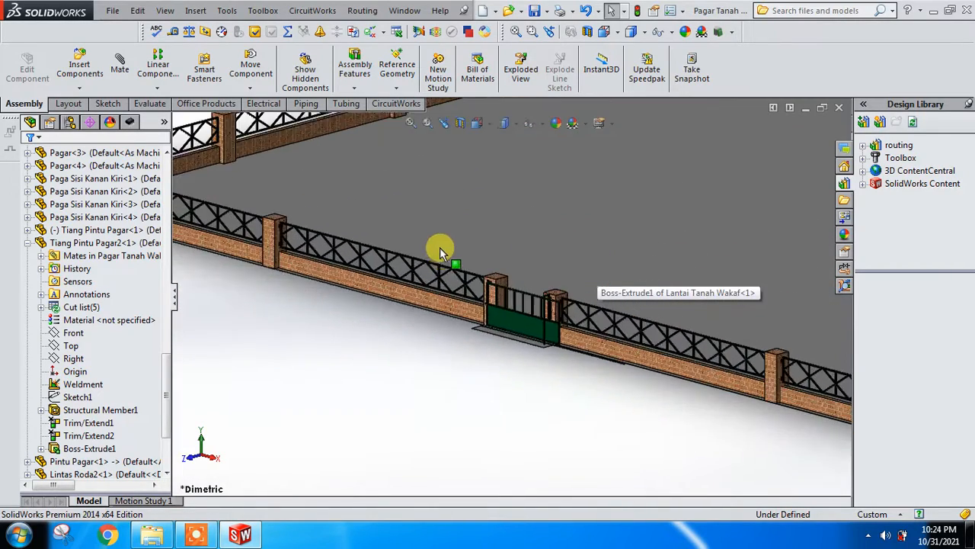
left_click(438, 321)
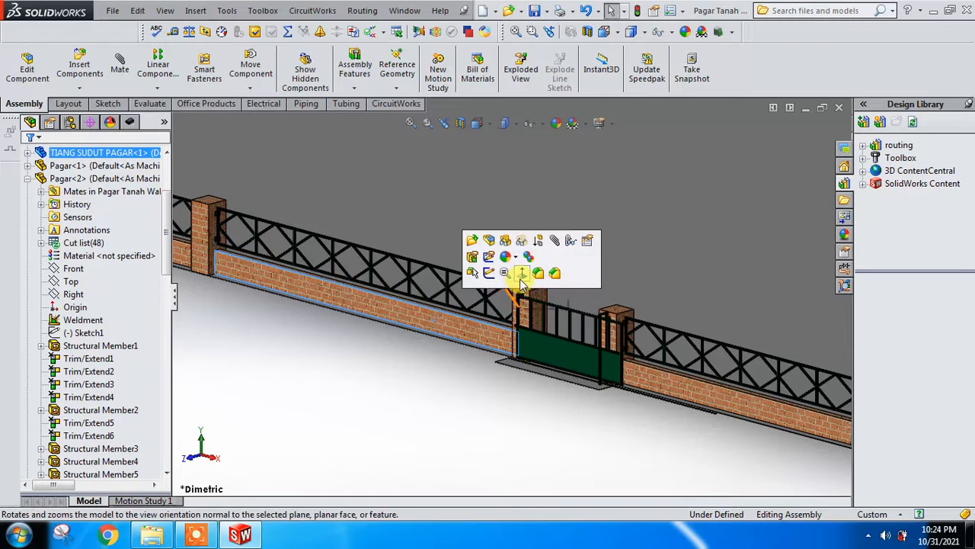
left_click(523, 269)
scroll(516, 298, "down", 5)
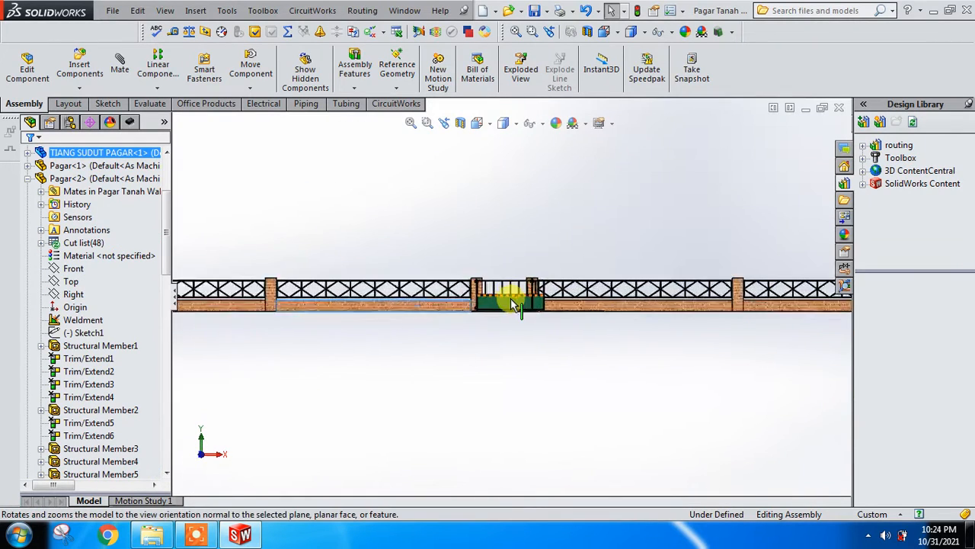
scroll(522, 293, "down", 4)
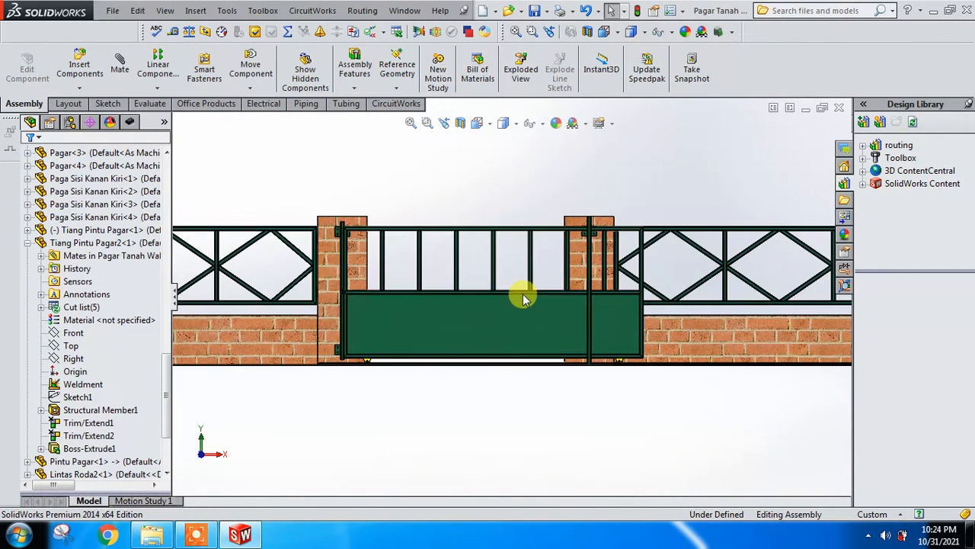
- Test the gate's sliding motion in the front view by opening it fully and closing it
left_click(527, 323)
left_click_drag(573, 320, 788, 343)
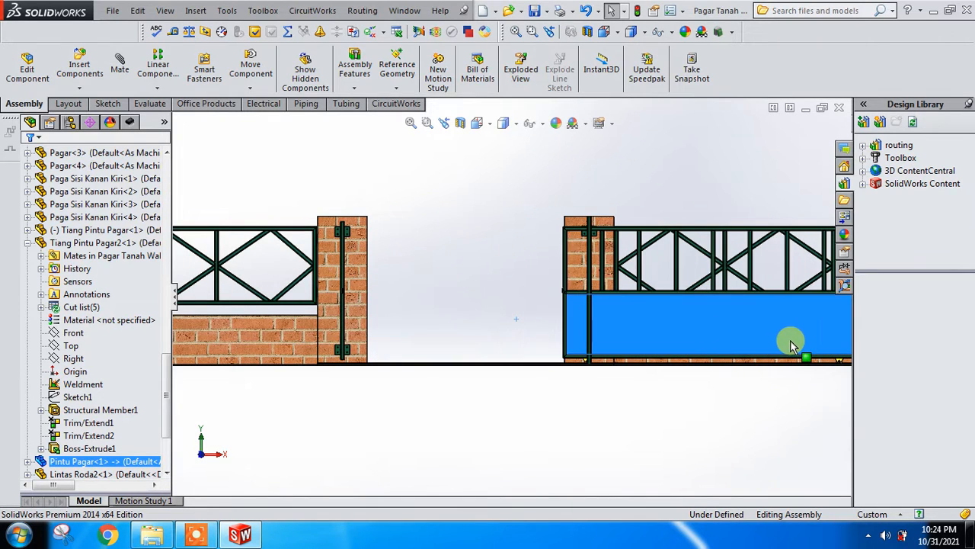
left_click_drag(574, 345, 456, 346)
left_click(506, 426)
scroll(486, 209, "up", 1)
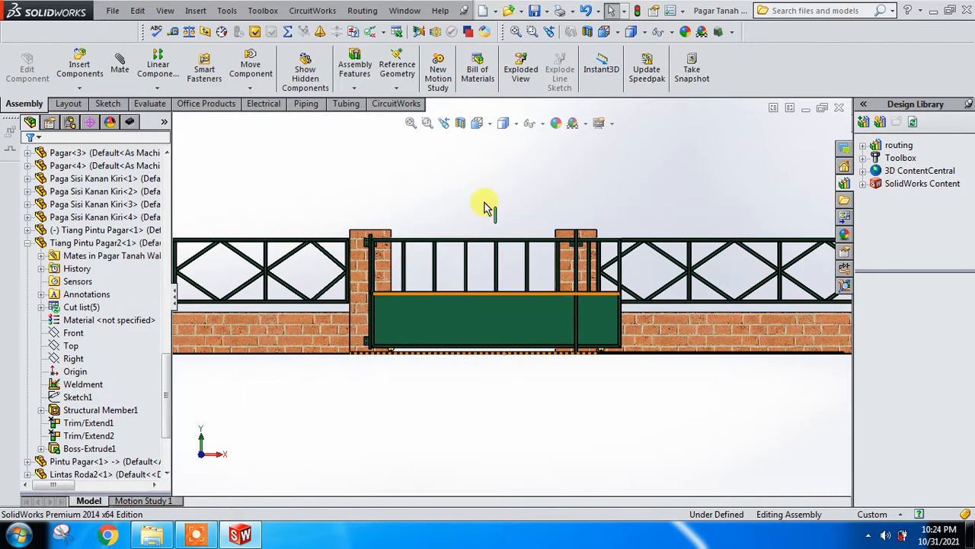
- Return to the dimetric view and examine the side fence panel near the corner pillar
left_click(478, 123)
left_click(549, 157)
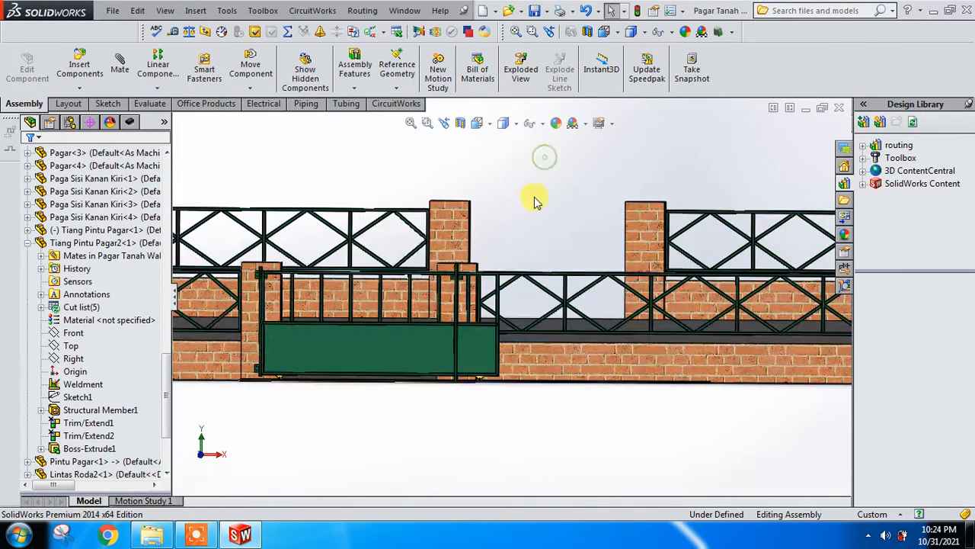
scroll(487, 347, "down", 5)
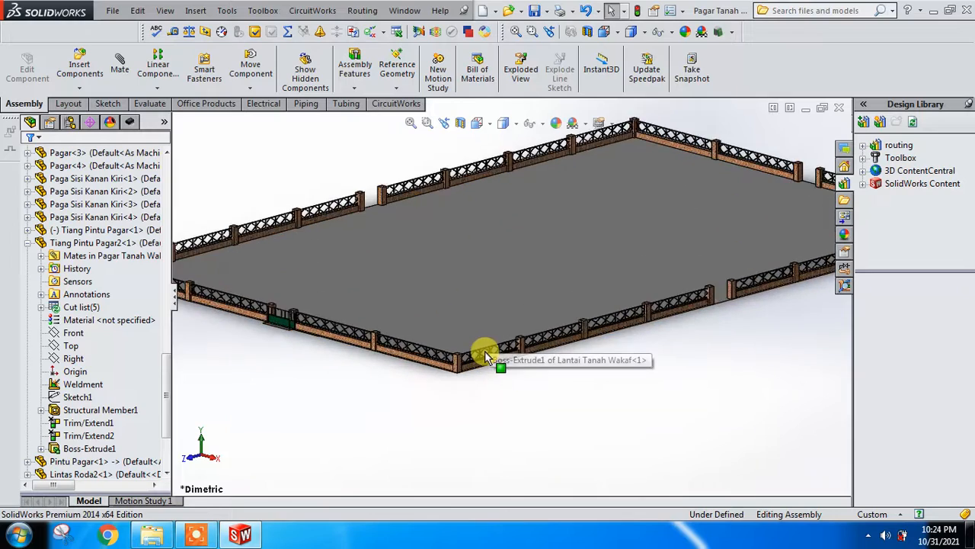
scroll(492, 352, "down", 8)
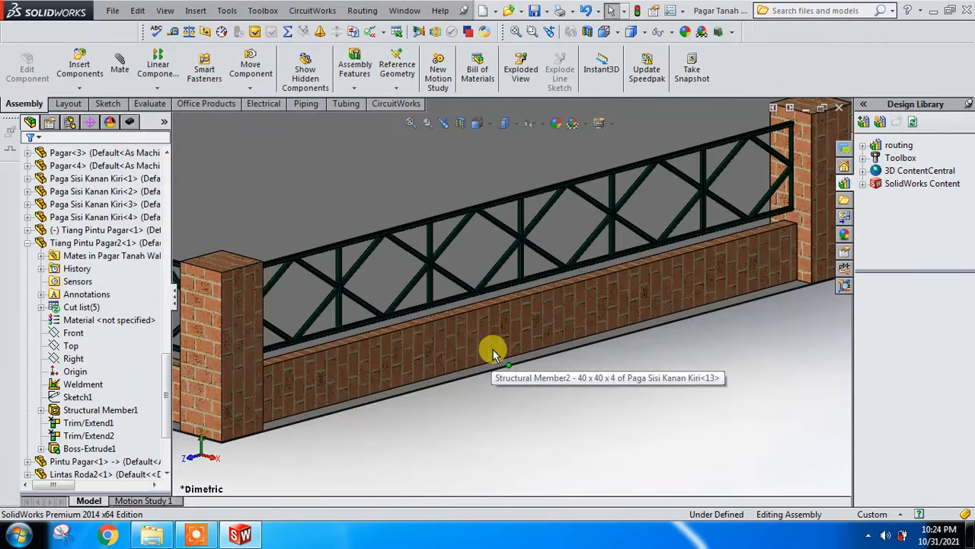
scroll(475, 336, "down", 3)
- View the side fence square-on to its brick wall face and examine its railing panels and pillars
left_click(337, 364)
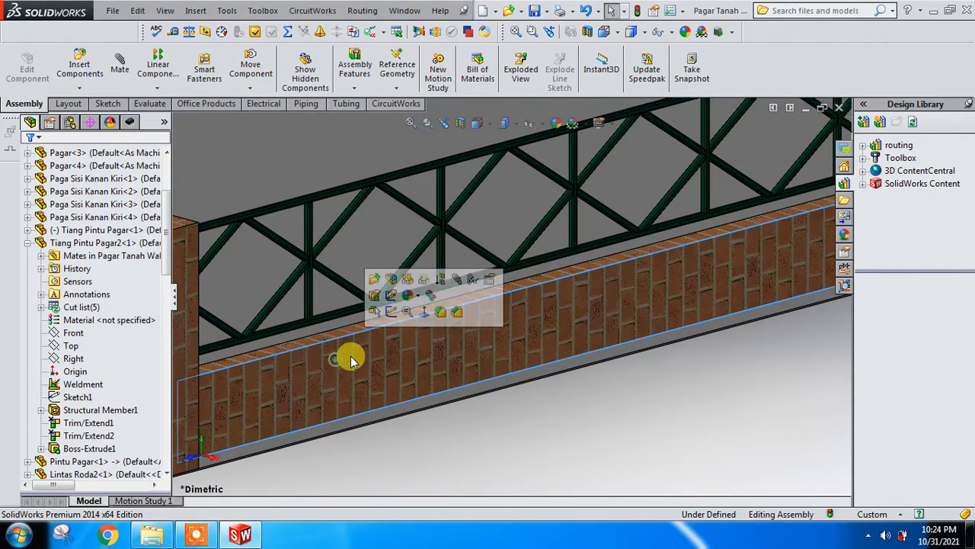
left_click(423, 309)
scroll(371, 305, "down", 6)
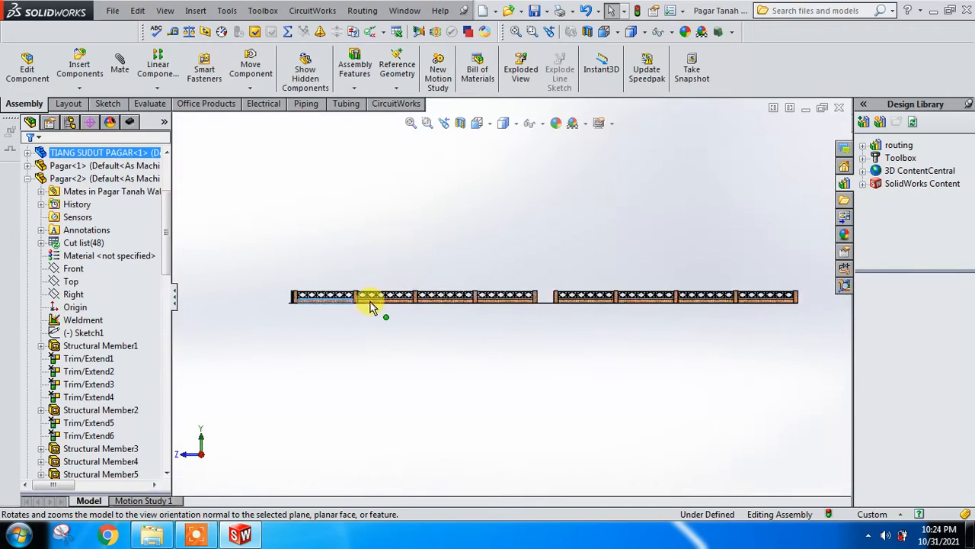
left_click(393, 354)
scroll(376, 307, "down", 1)
scroll(376, 307, "down", 3)
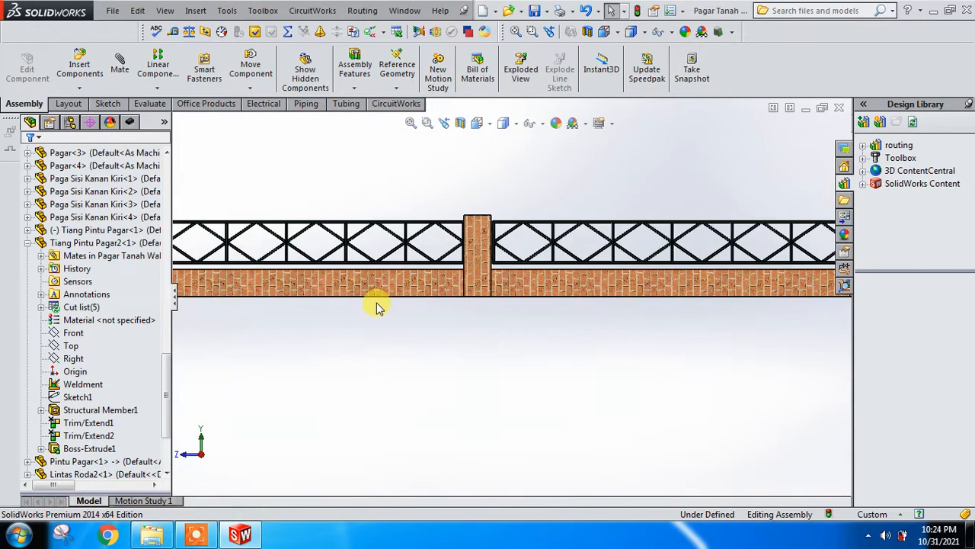
- Examine the side fence railing up to the corner pillar and pick the end upright of the panel beside it
scroll(404, 287, "up", 3)
scroll(348, 270, "down", 4)
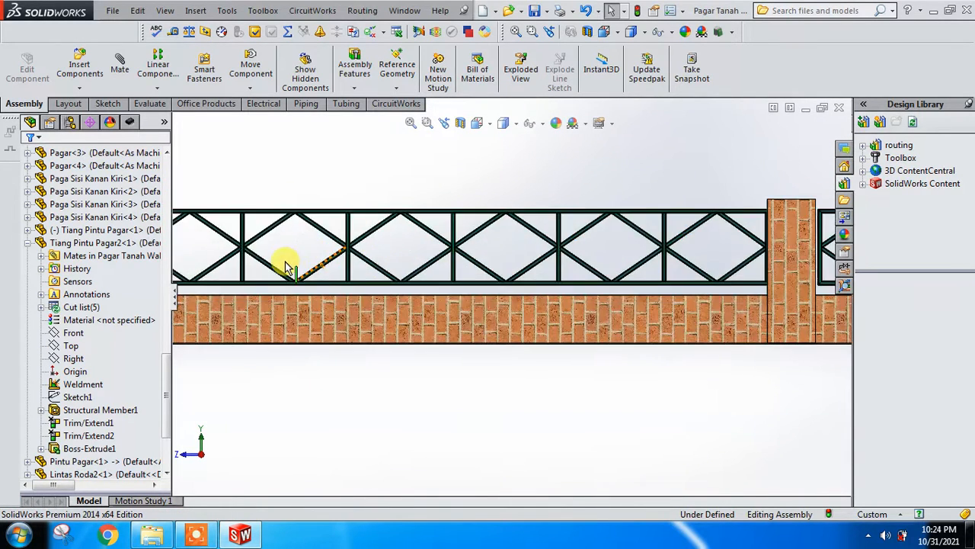
scroll(284, 263, "up", 1)
scroll(403, 274, "down", 6)
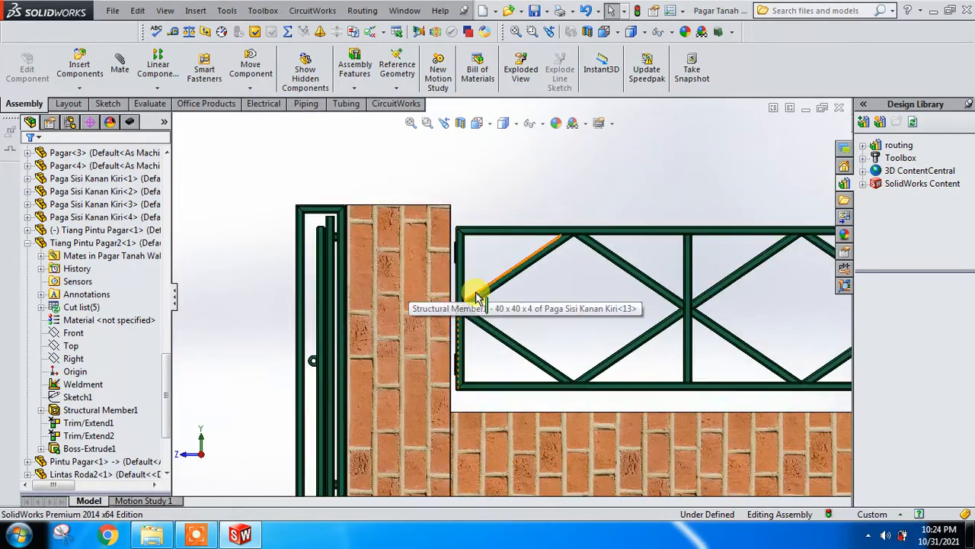
scroll(477, 294, "up", 2)
mouse_move(489, 297)
middle_mouse_down()
mouse_move(470, 288)
mouse_move(476, 310)
middle_mouse_up()
scroll(499, 296, "down", 1)
scroll(497, 297, "down", 4)
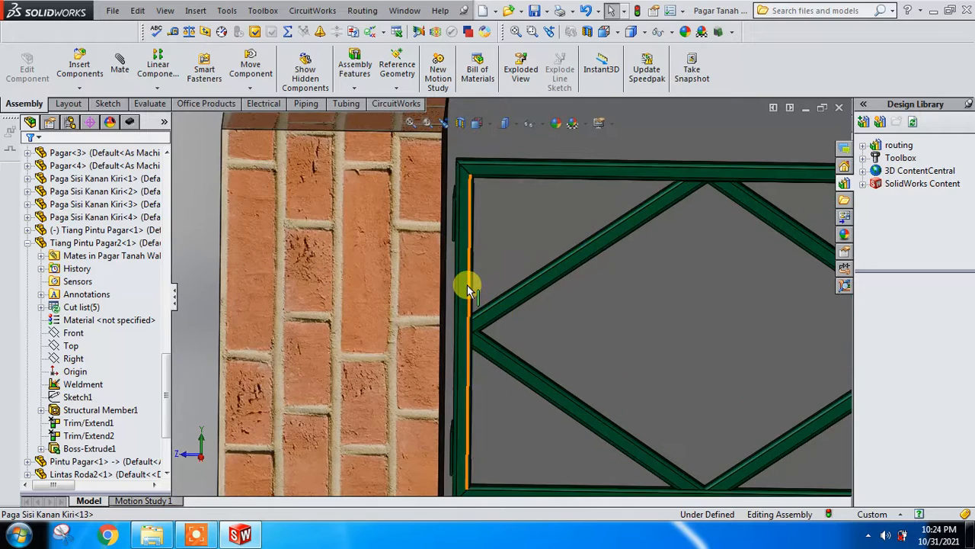
left_click(465, 281)
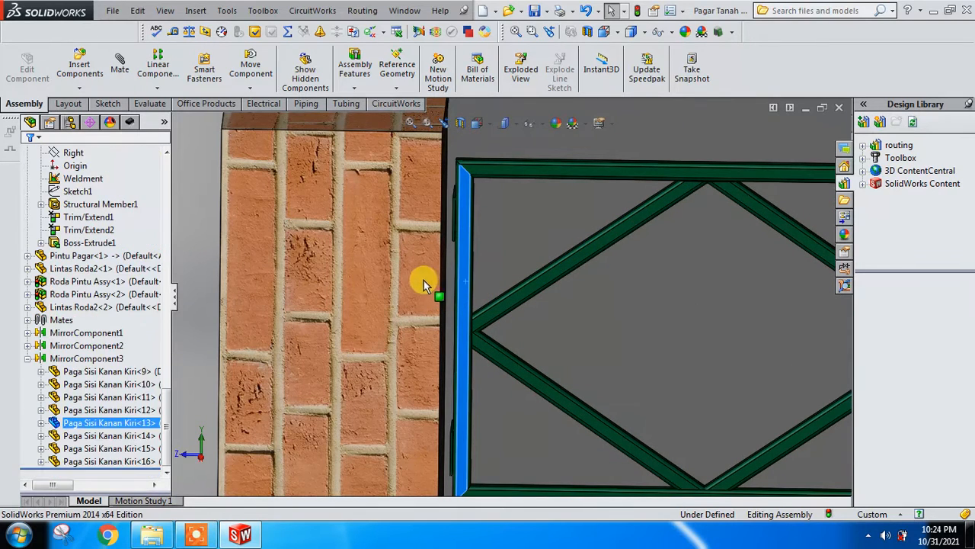
- Inspect the corner panel on the opposite side fence and pick its end upright beside the corner pillar
scroll(454, 280, "up", 6)
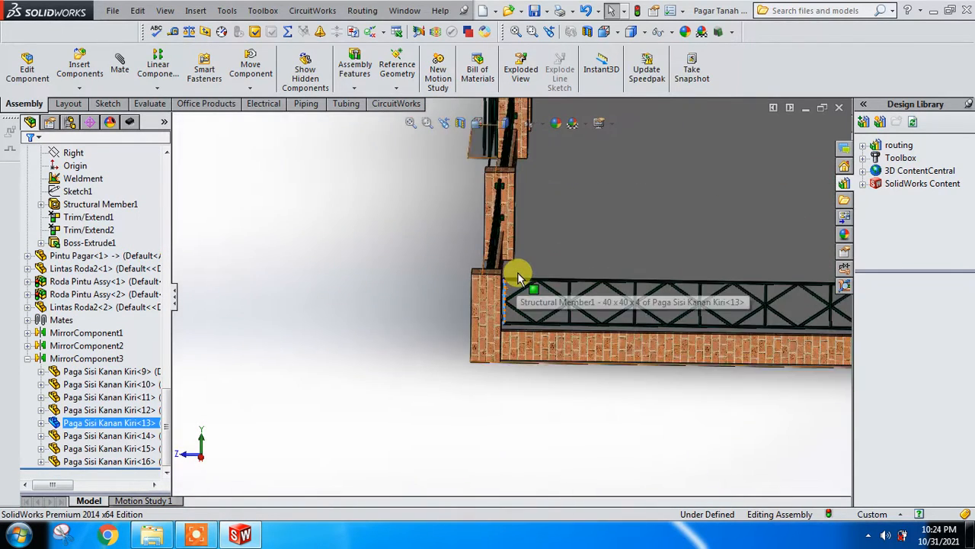
scroll(519, 279, "up", 2)
scroll(529, 163, "down", 6)
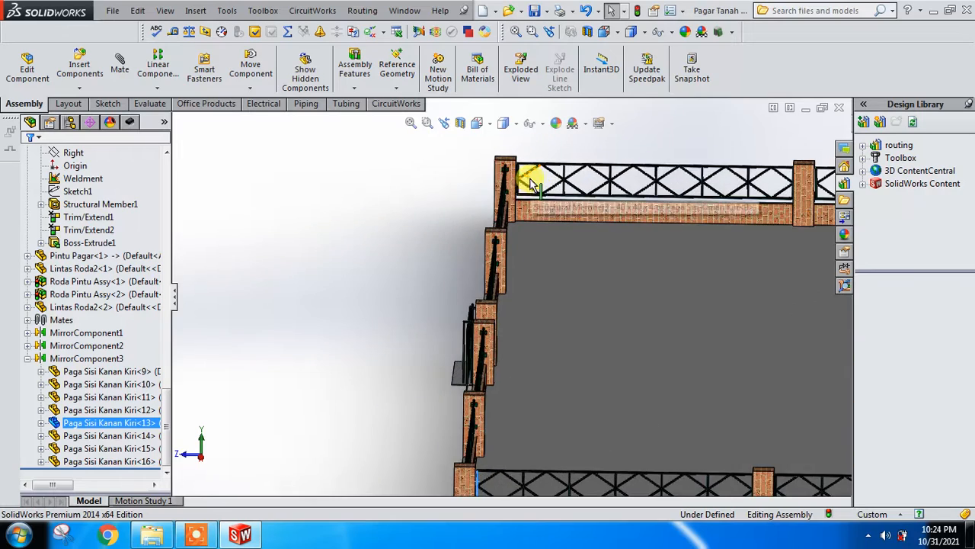
scroll(533, 200, "down", 8)
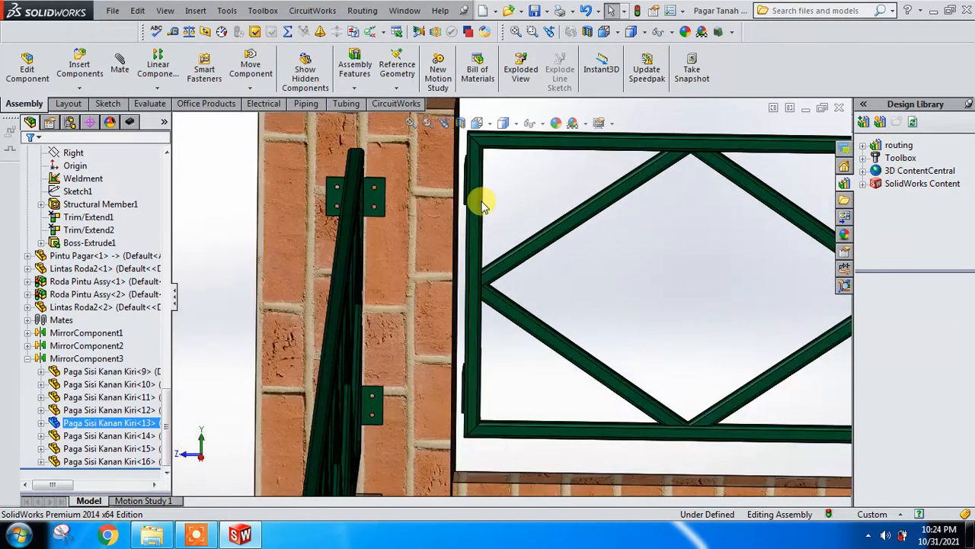
left_click(474, 192)
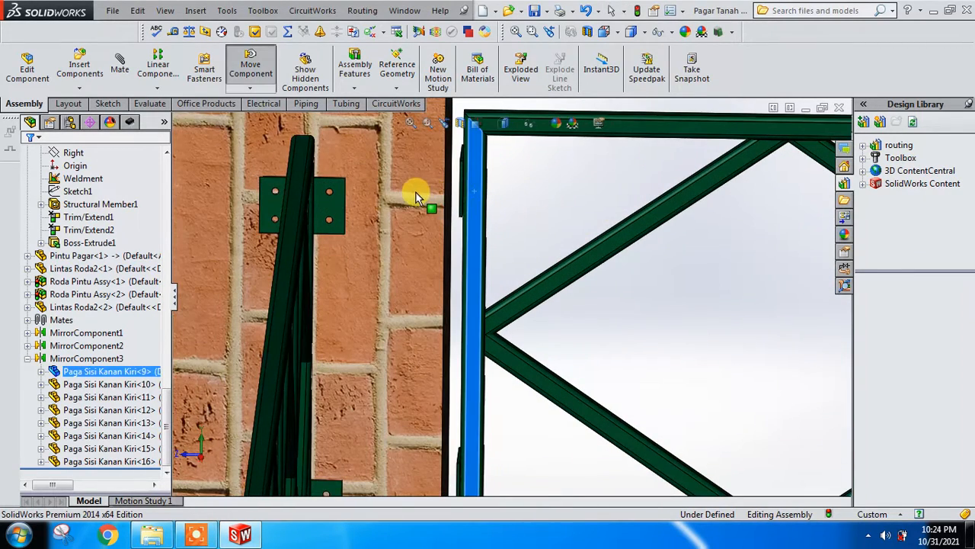
- Orbit around the corner pillar to inspect how the selected panel's upright meets the brickwork
middle_click_drag(440, 195, 473, 253)
scroll(455, 214, "up", 4)
scroll(506, 247, "down", 4)
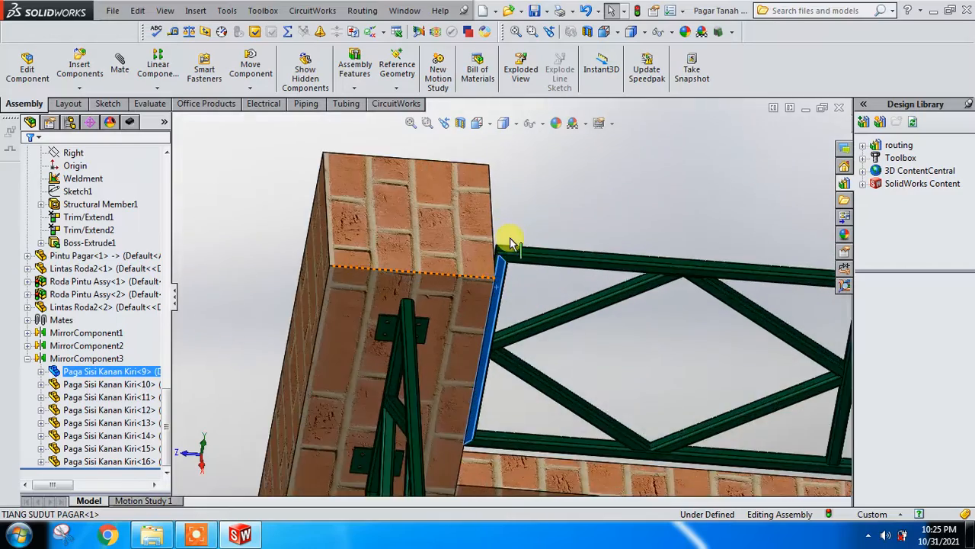
scroll(501, 265, "down", 2)
scroll(587, 279, "up", 4)
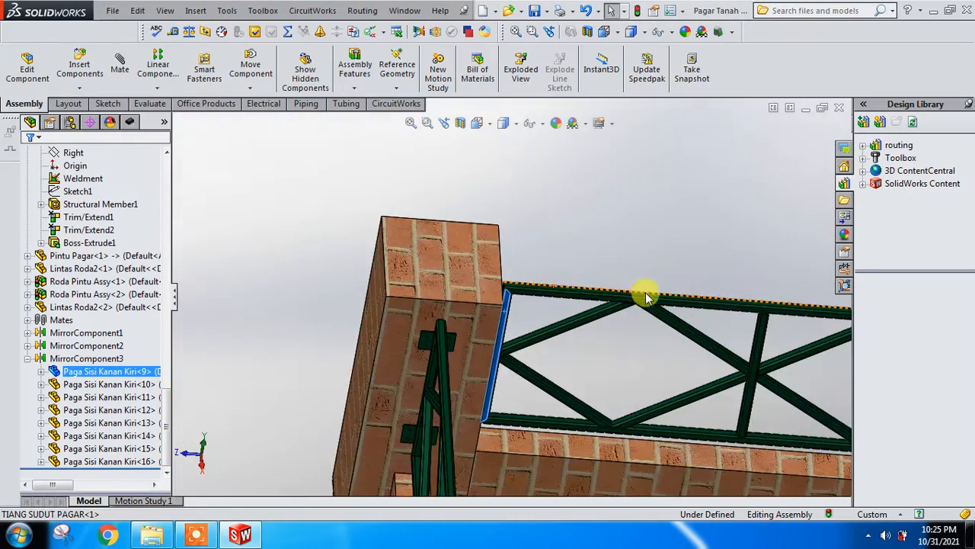
- Inspect the same panel's other end at the next pillar and pick the face of its top rail
scroll(647, 292, "up", 3)
scroll(662, 298, "up", 3)
scroll(681, 309, "down", 4)
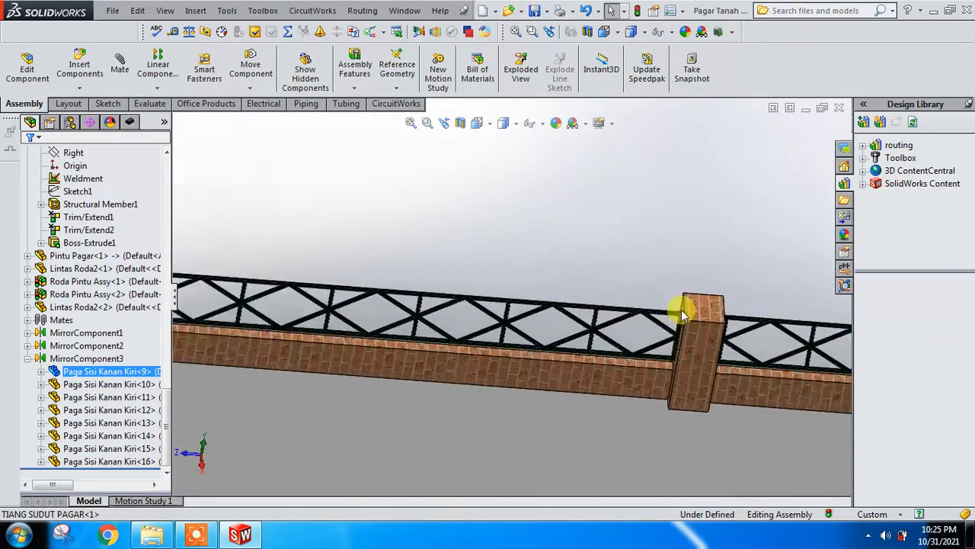
scroll(655, 324, "down", 4)
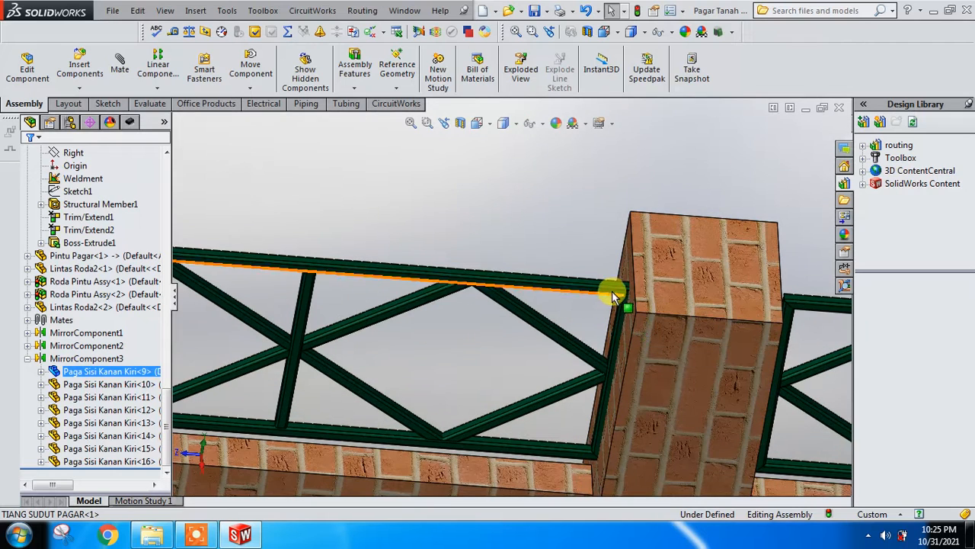
left_click(619, 297)
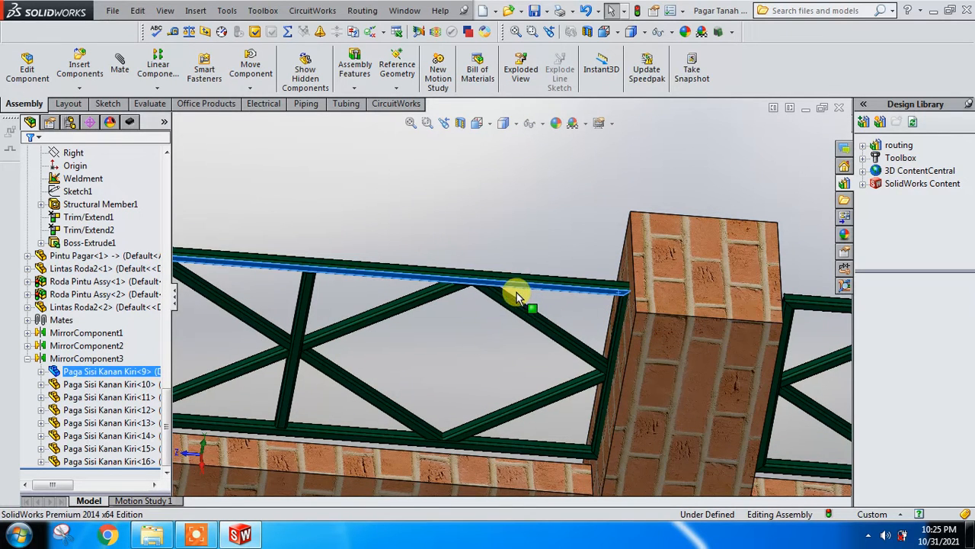
middle_click_drag(606, 341, 651, 307)
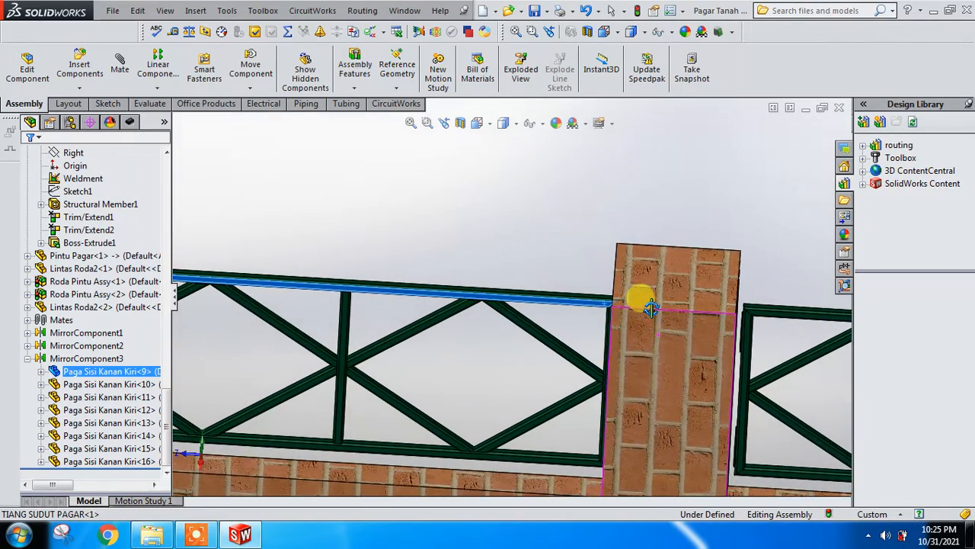
scroll(713, 335, "up", 10)
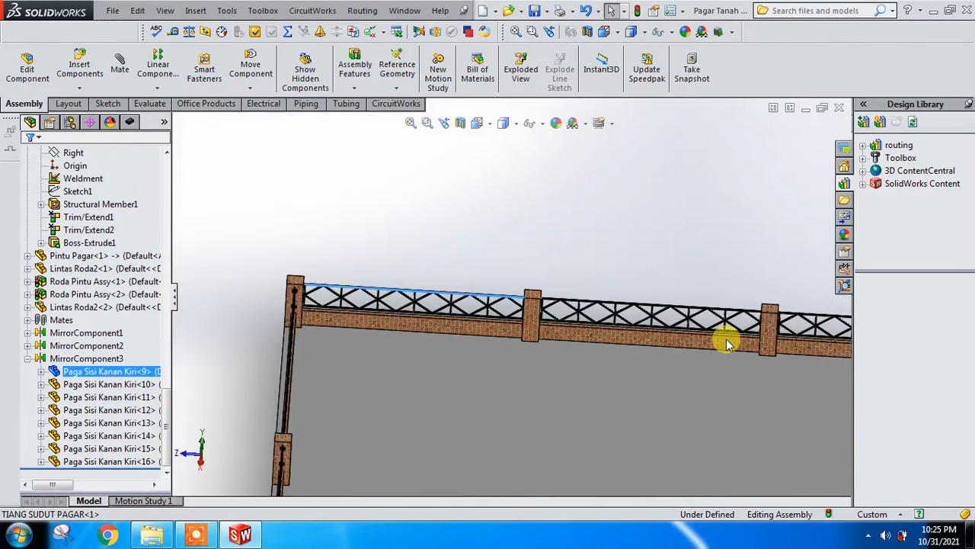
- Examine the rest of the side fence along its pillars to the opening, ending with the whole enclosure in view
middle_click_drag(726, 341, 642, 305)
scroll(639, 299, "down", 6)
mouse_move(592, 274)
middle_mouse_down()
mouse_move(587, 257)
mouse_move(608, 264)
mouse_move(583, 257)
middle_mouse_up()
scroll(671, 294, "up", 8)
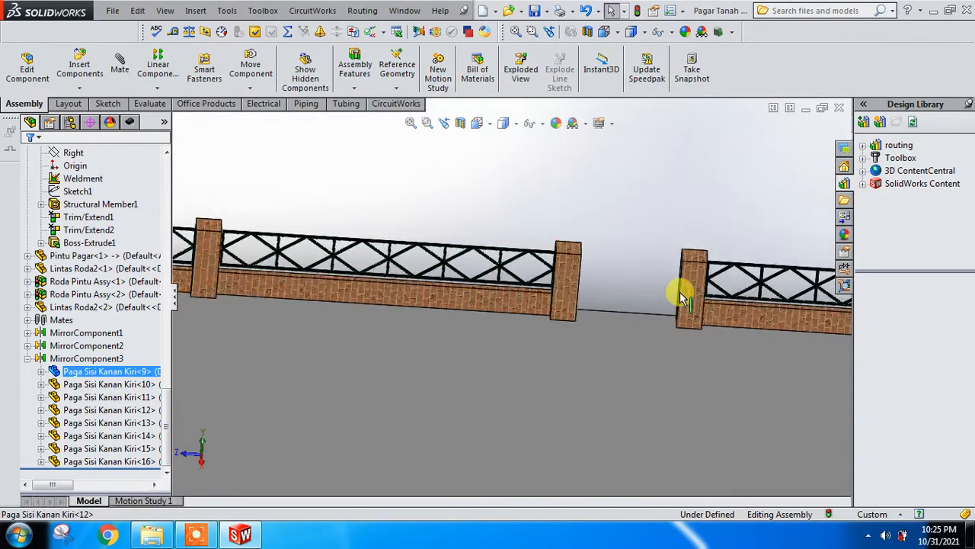
scroll(682, 296, "up", 3)
middle_click_drag(681, 294, 616, 257)
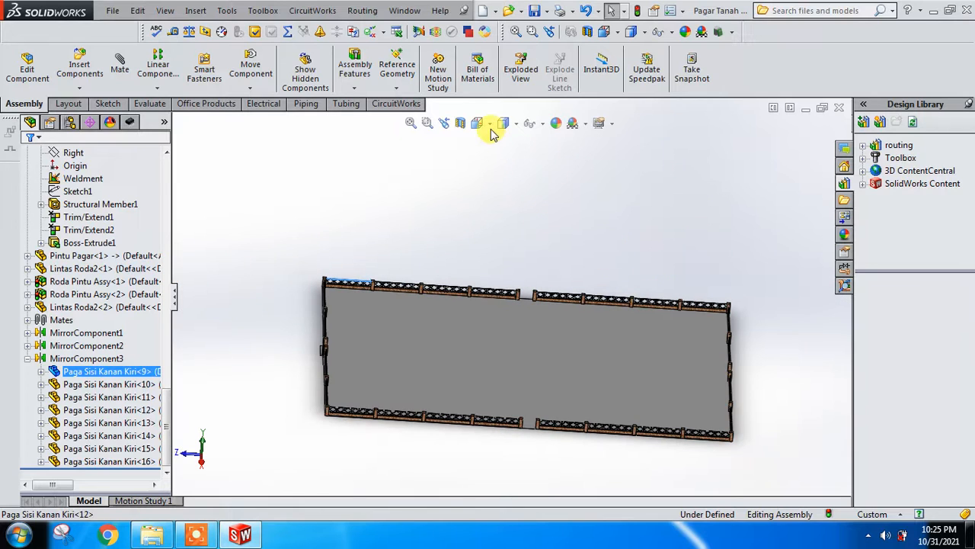
- View the fence normal to the selected rail face from both directions, and return to the dimetric view
left_click(478, 124)
left_click(552, 196)
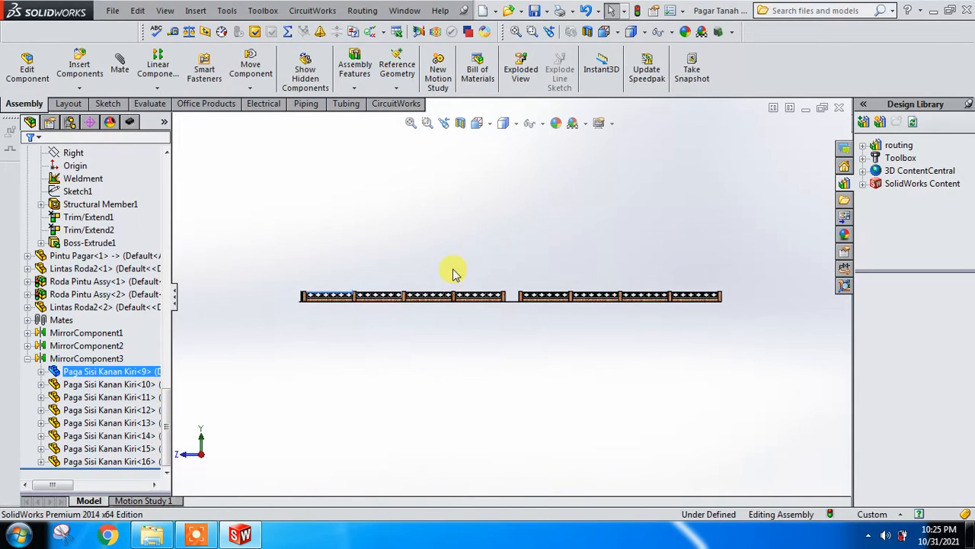
left_click(482, 124)
left_click(546, 191)
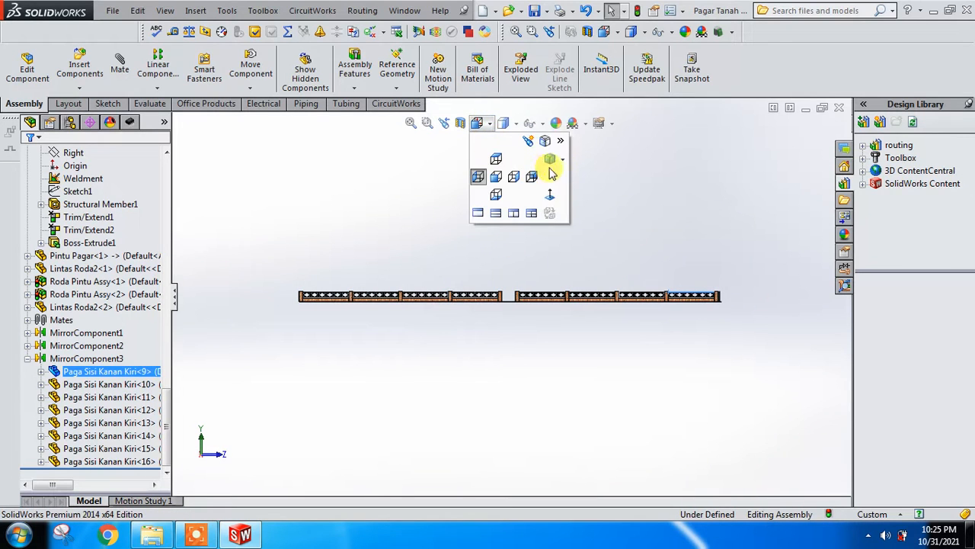
left_click(550, 161)
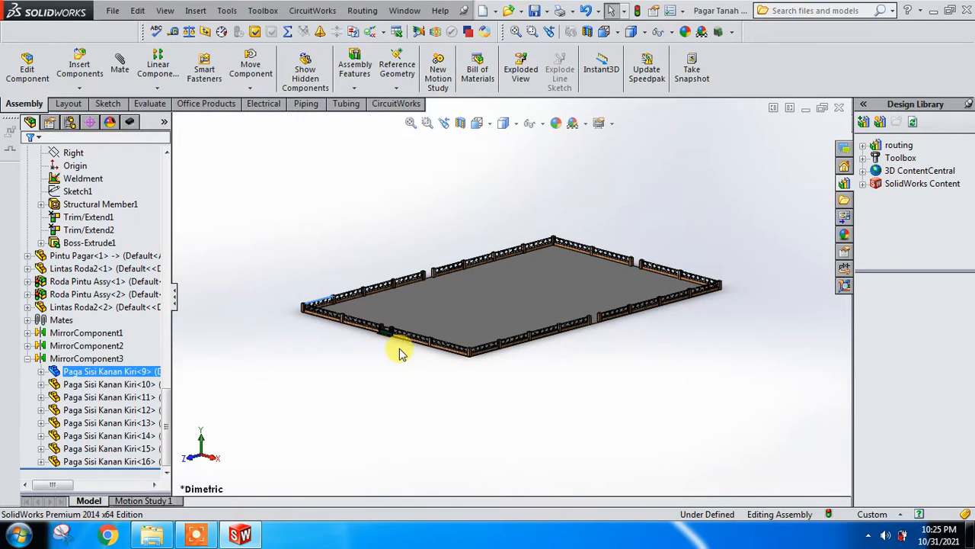
- Demonstrate the front gate in the dimetric view by sliding it fully open and closing it again
scroll(371, 345, "up", 10)
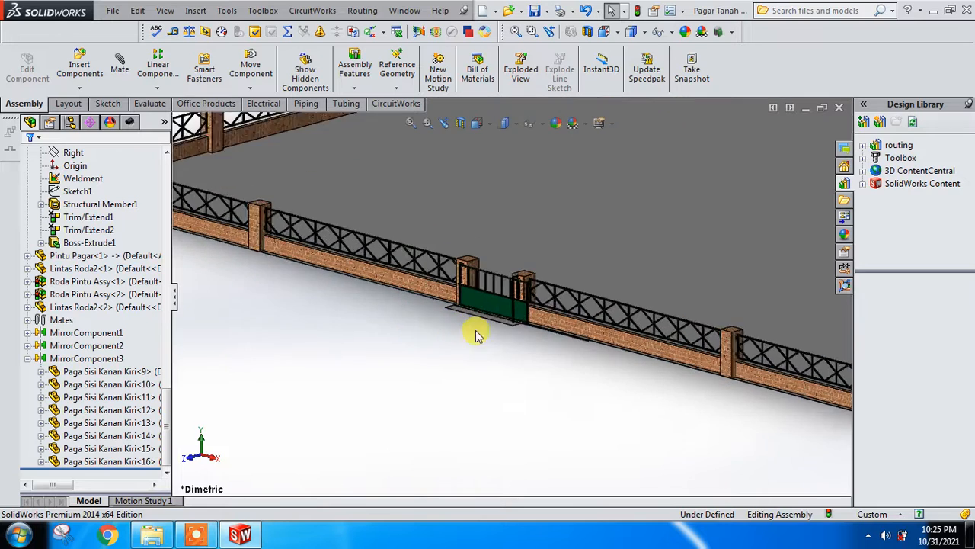
left_click_drag(492, 284, 655, 337)
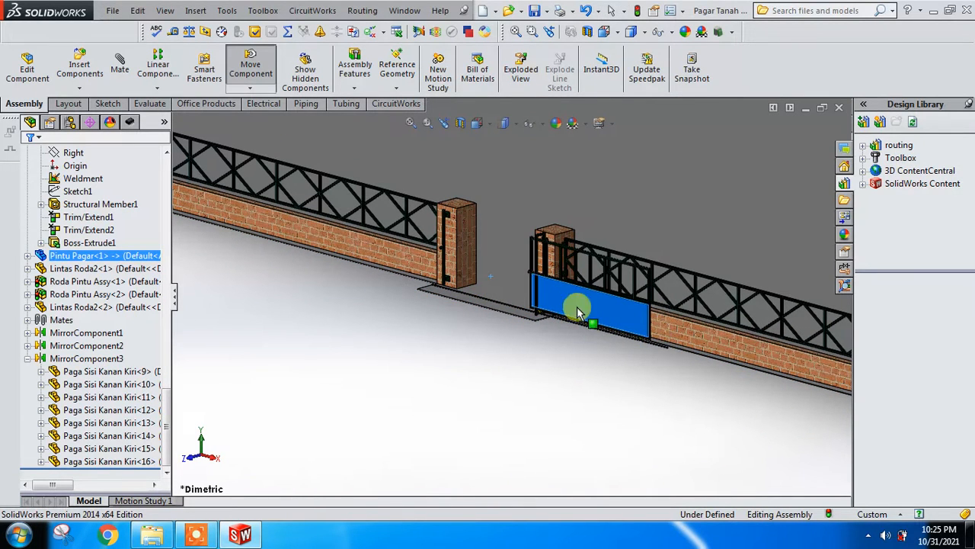
left_click_drag(522, 303, 487, 292)
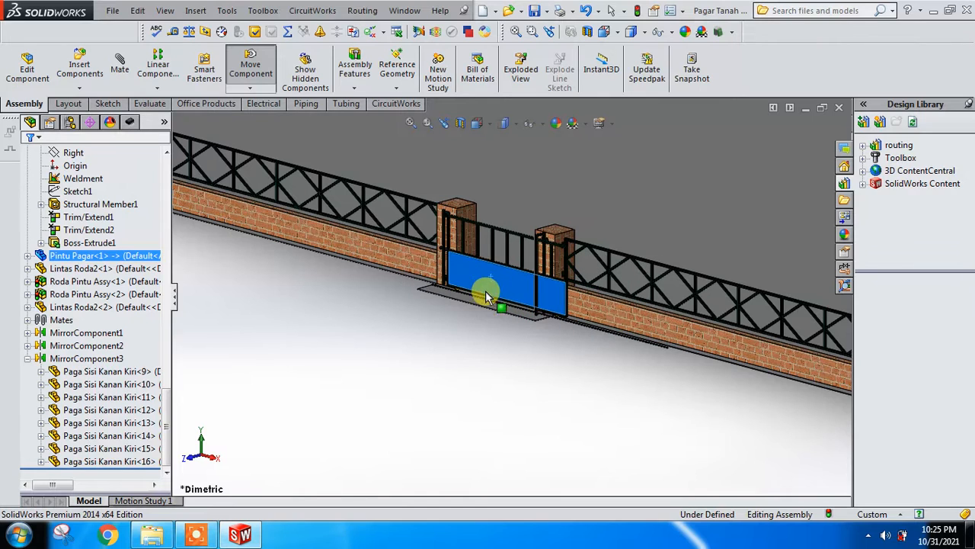
- Examine the closed gate and the front fence sections and pillars on both sides of it
scroll(513, 307, "down", 4)
scroll(513, 307, "up", 7)
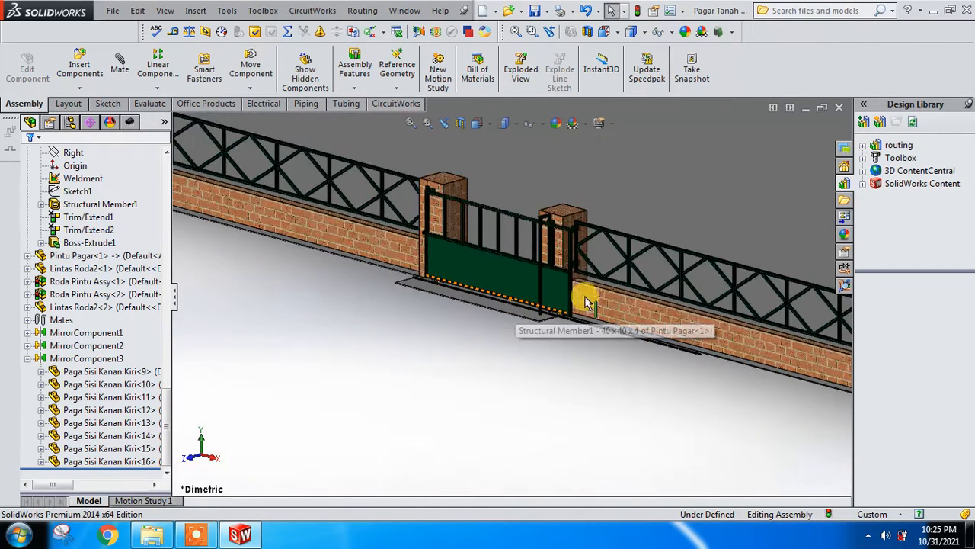
scroll(656, 290, "up", 2)
scroll(664, 299, "down", 2)
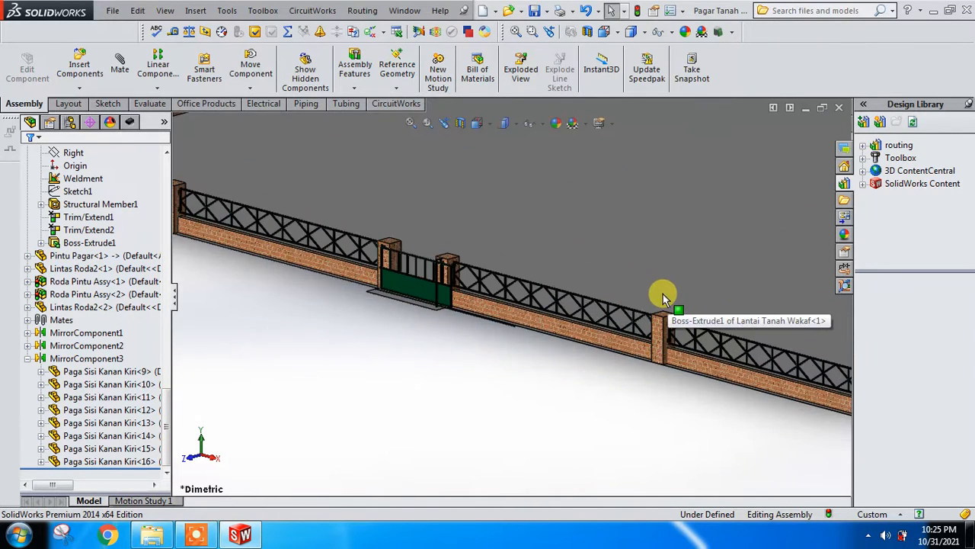
scroll(551, 283, "up", 2)
scroll(472, 290, "down", 3)
scroll(418, 277, "up", 3)
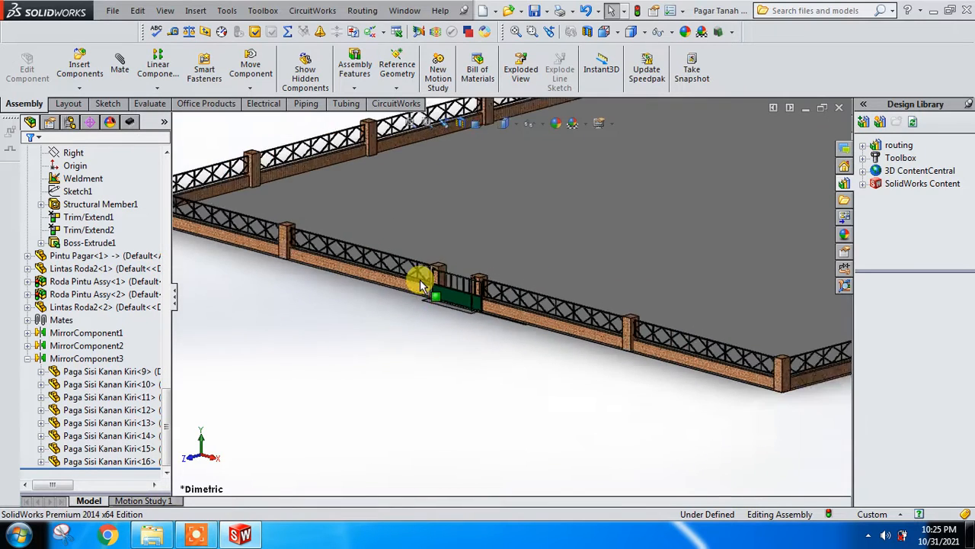
scroll(423, 279, "down", 5)
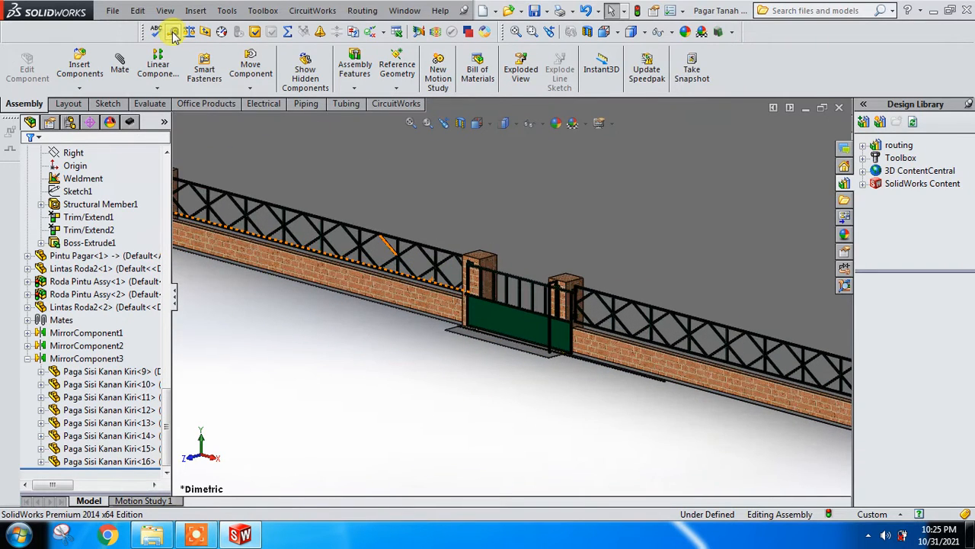
- Measure the front fence's overall length between the outer vertical edges of its two corner pillars
scroll(359, 280, "up", 5)
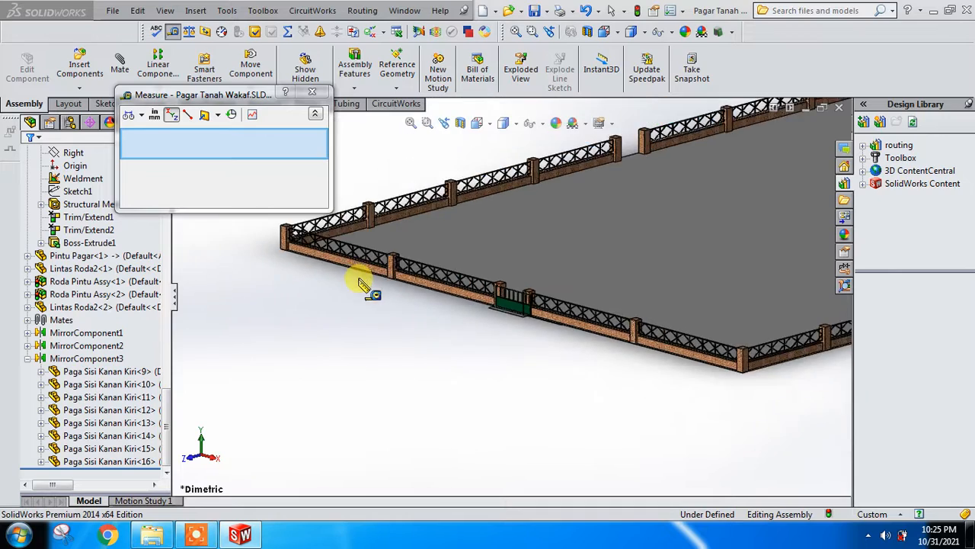
scroll(303, 264, "down", 2)
scroll(329, 259, "down", 6)
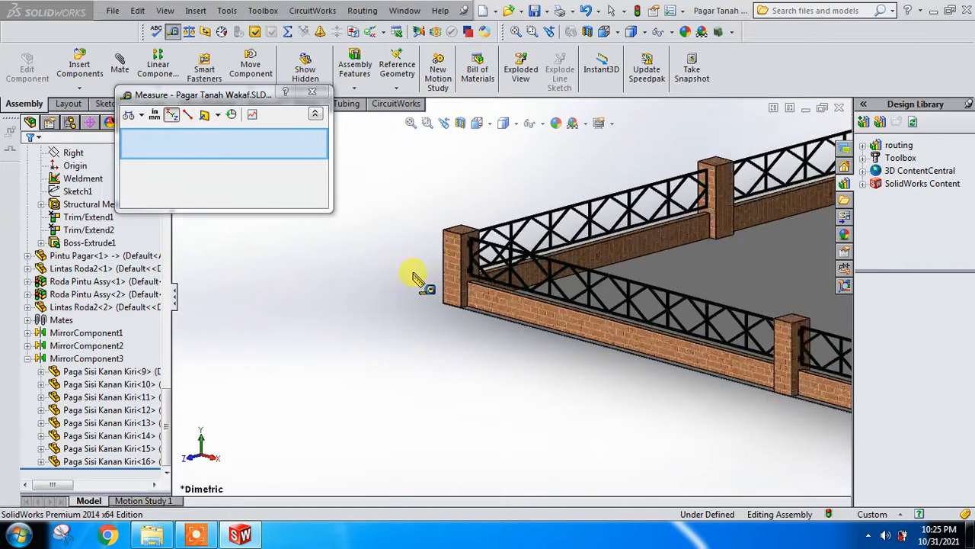
scroll(443, 287, "down", 2)
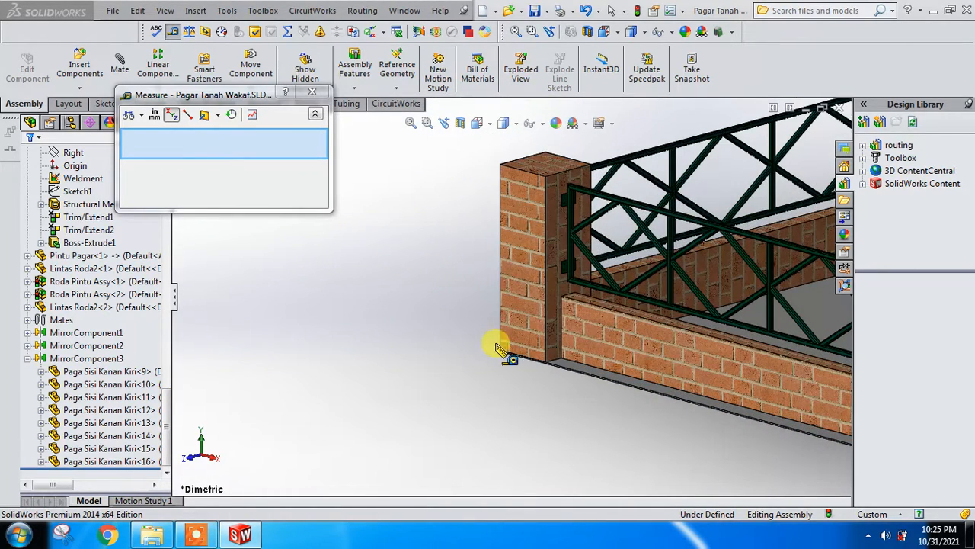
left_click(502, 372)
scroll(533, 389, "up", 5)
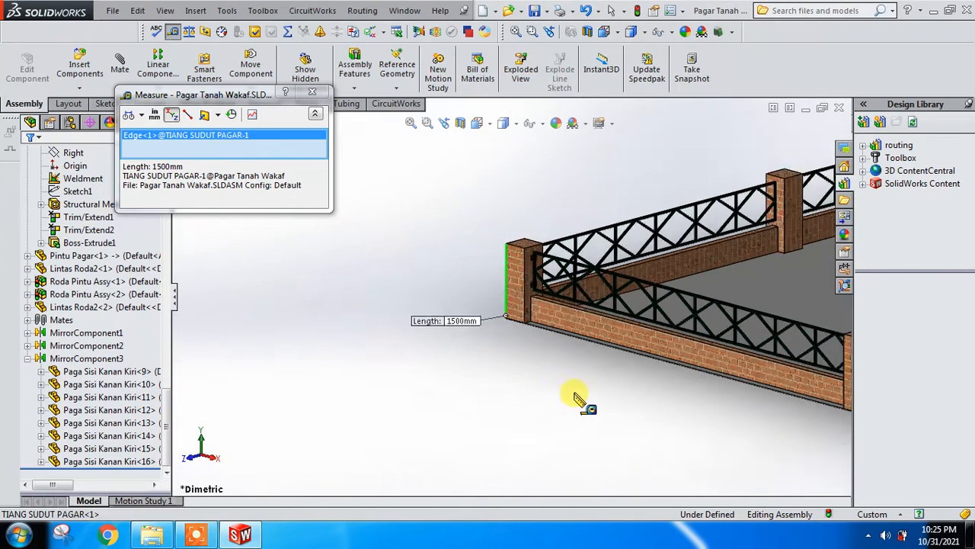
scroll(598, 385, "up", 6)
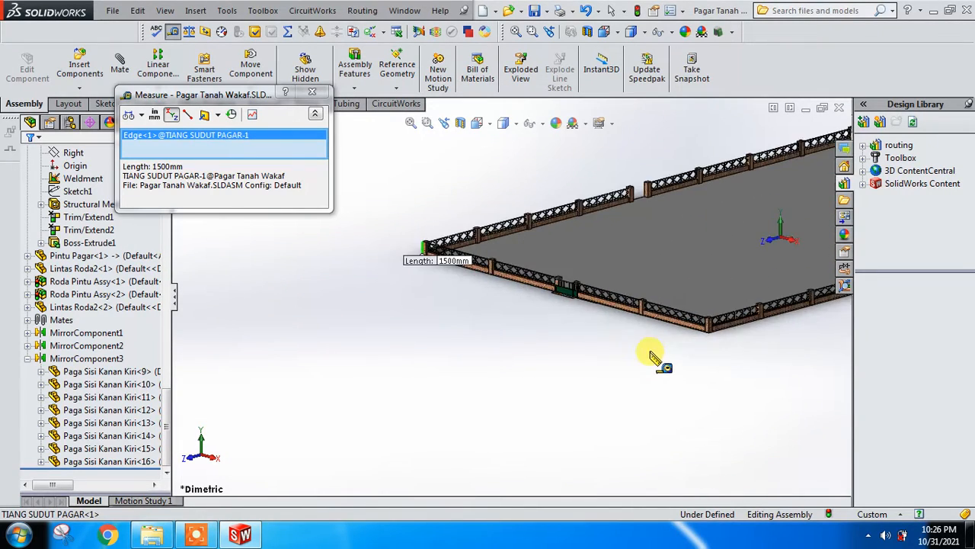
scroll(686, 320, "down", 3)
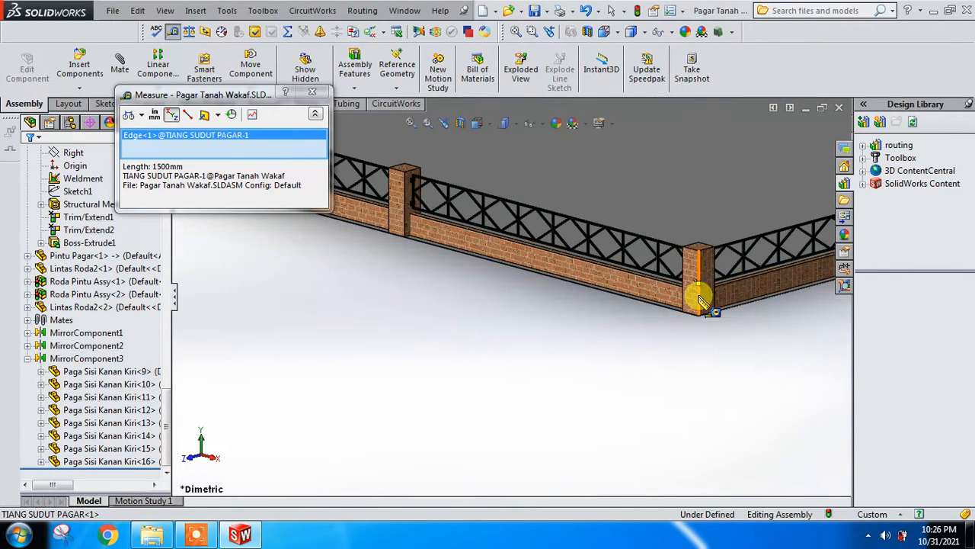
left_click(698, 296)
scroll(531, 295, "up", 5)
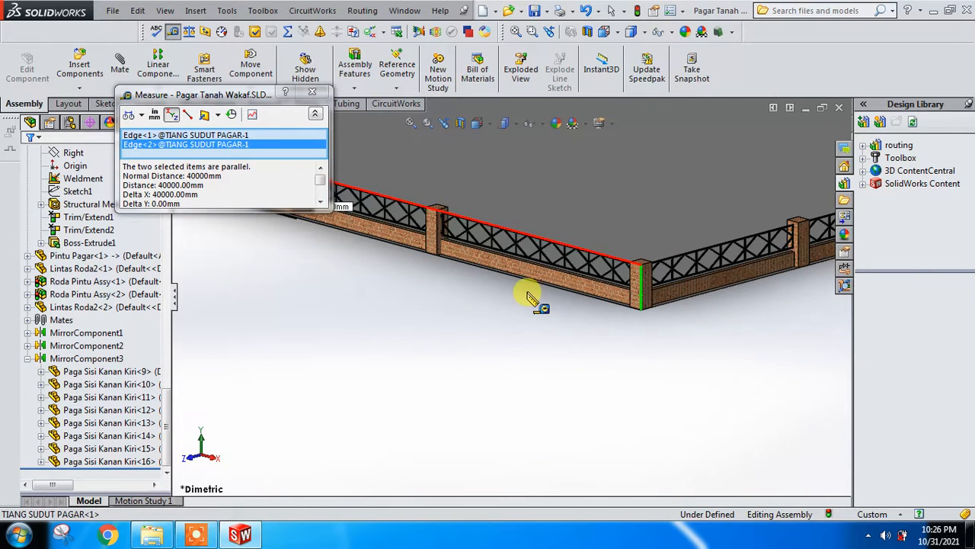
scroll(434, 259, "down", 2)
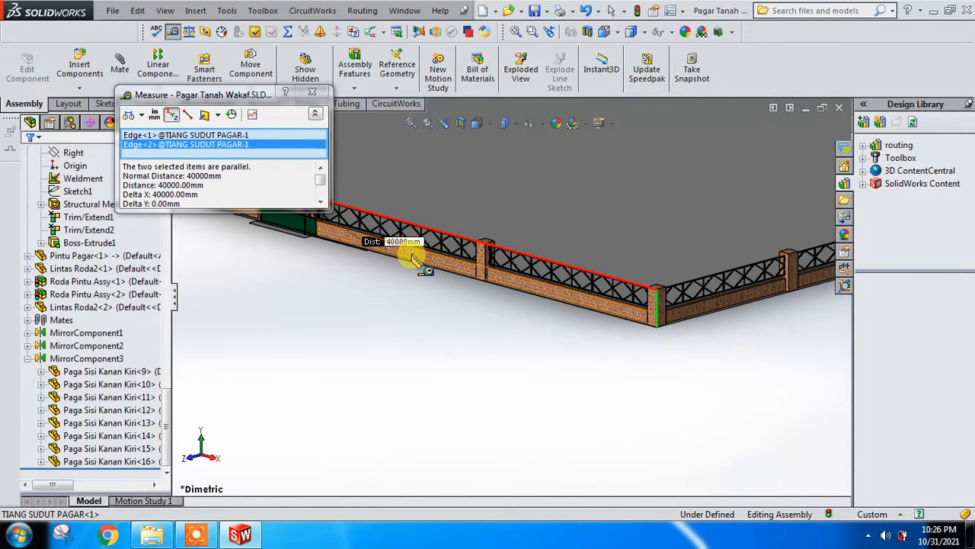
- Review the measured span across the whole front fence from corner to corner, and clear the measurement selection
scroll(412, 266, "up", 4)
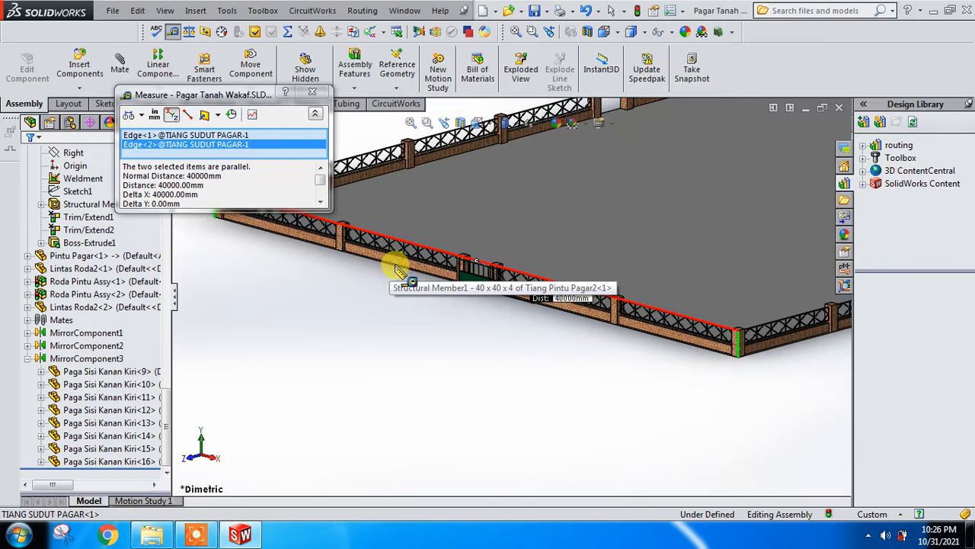
scroll(402, 268, "up", 3)
scroll(473, 305, "down", 2)
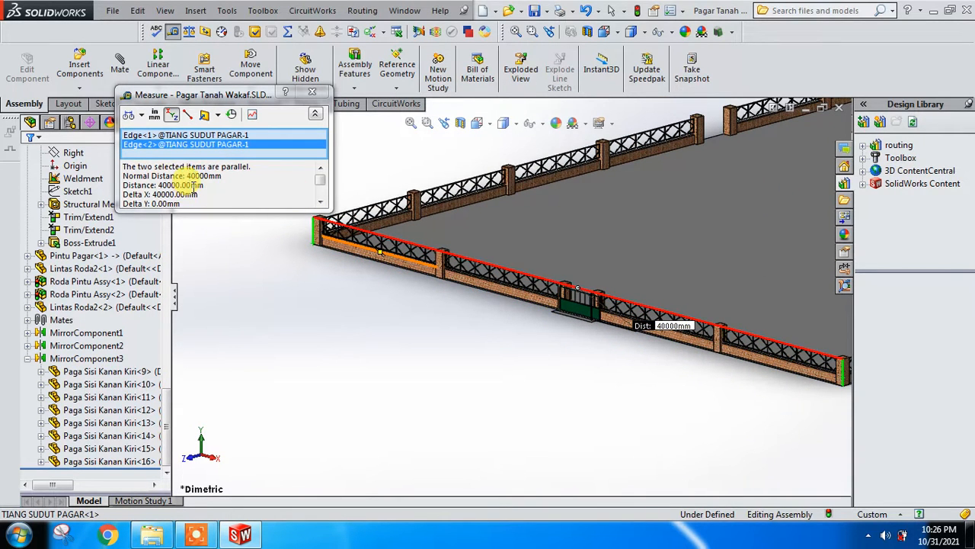
left_click(501, 362)
- Measure the right side fence's overall length between the outer vertical edges of its front and rear corner pillars, and clear the selection
scroll(620, 381, "up", 5)
scroll(636, 324, "down", 1)
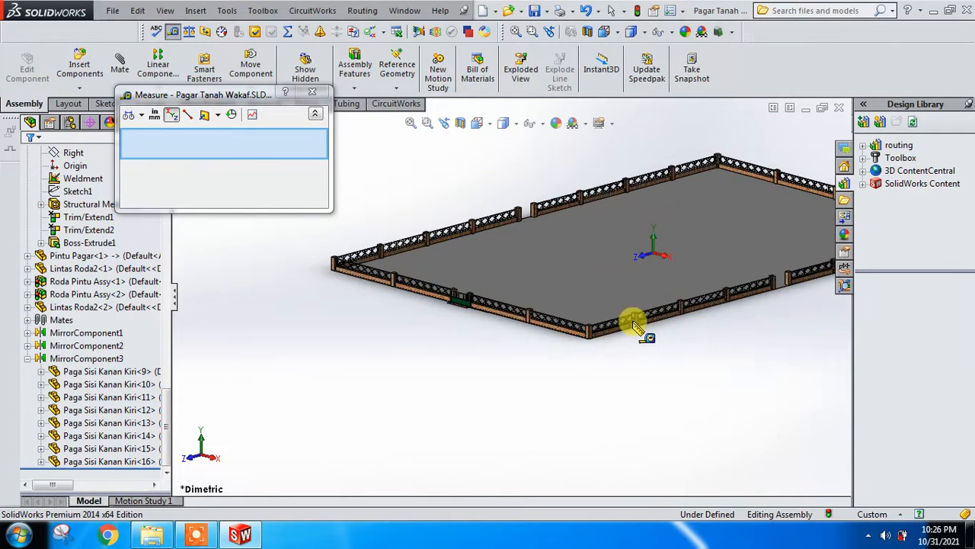
scroll(636, 324, "down", 6)
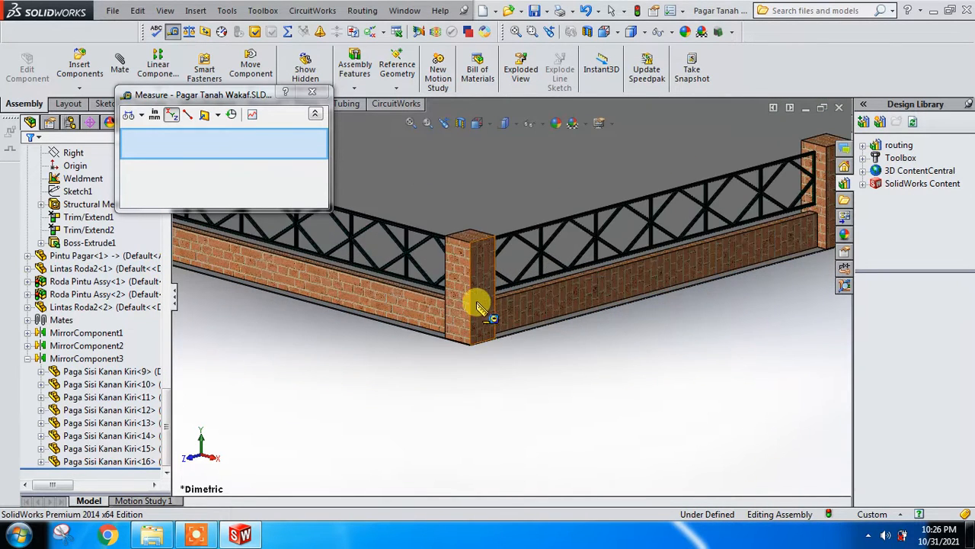
left_click(471, 305)
scroll(620, 330, "up", 6)
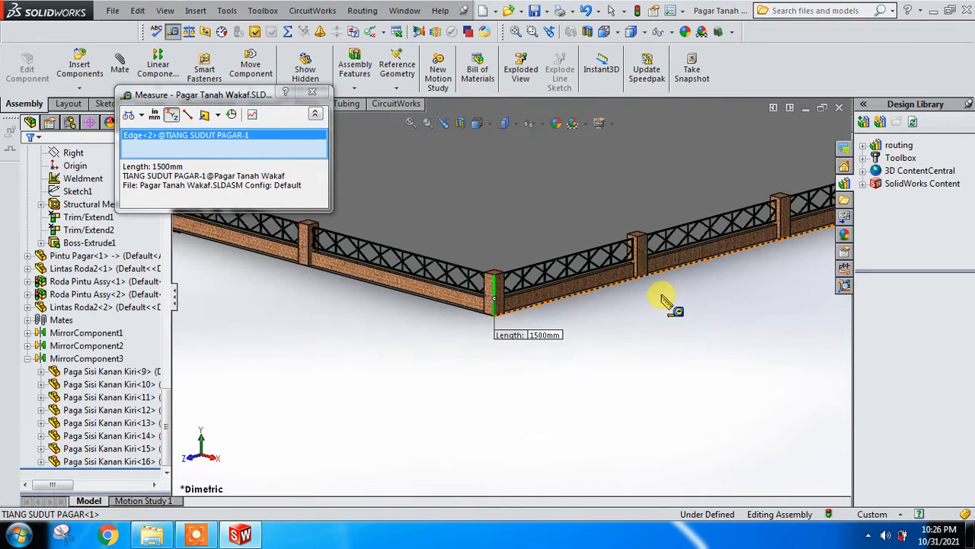
scroll(744, 239, "up", 3)
scroll(752, 224, "down", 5)
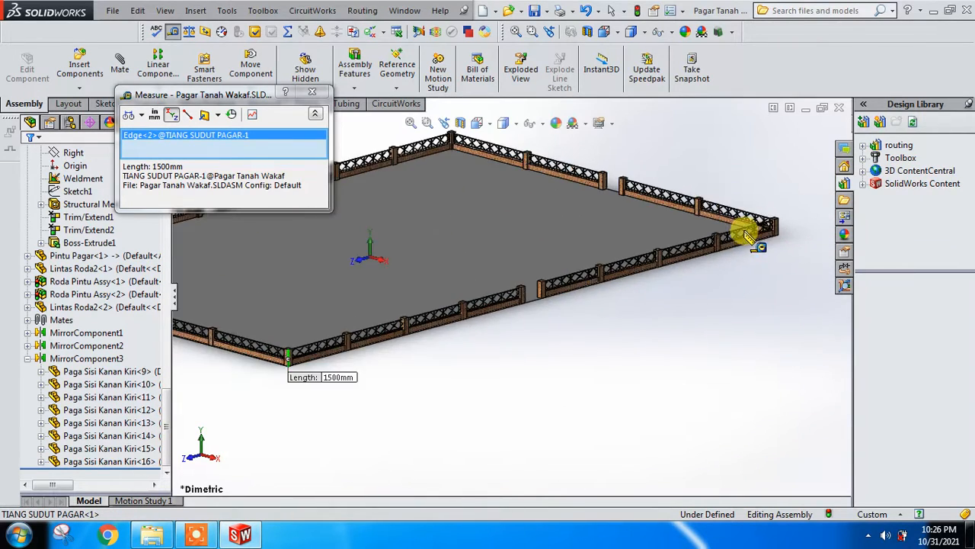
scroll(762, 240, "down", 6)
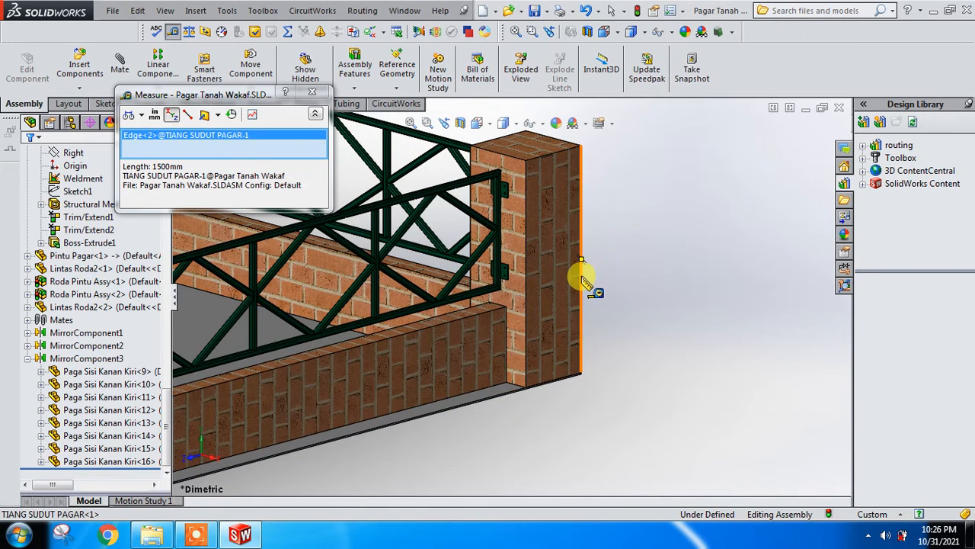
left_click(581, 283)
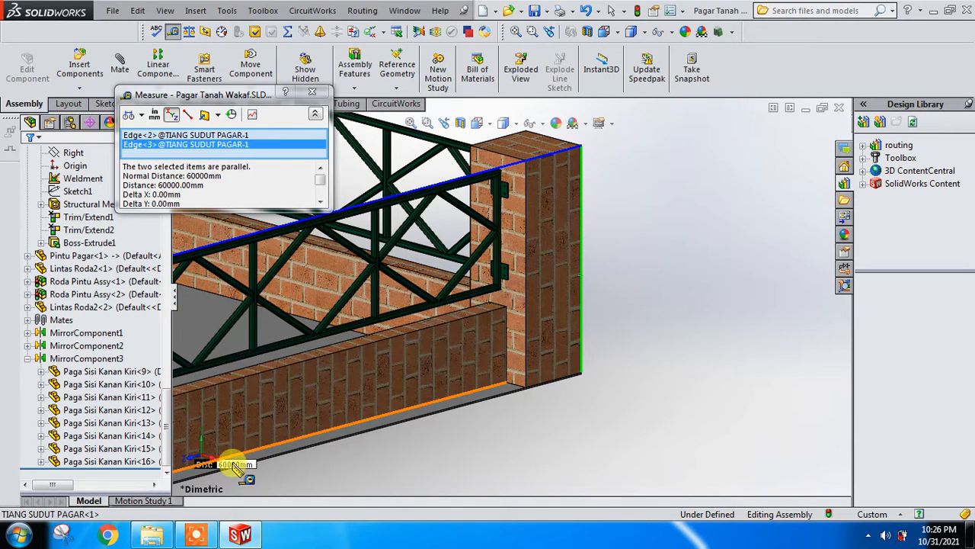
left_click(619, 457)
- Close the Measure tool, slide the front gate partly open and closed again, and leave it deselected
scroll(610, 381, "down", 6)
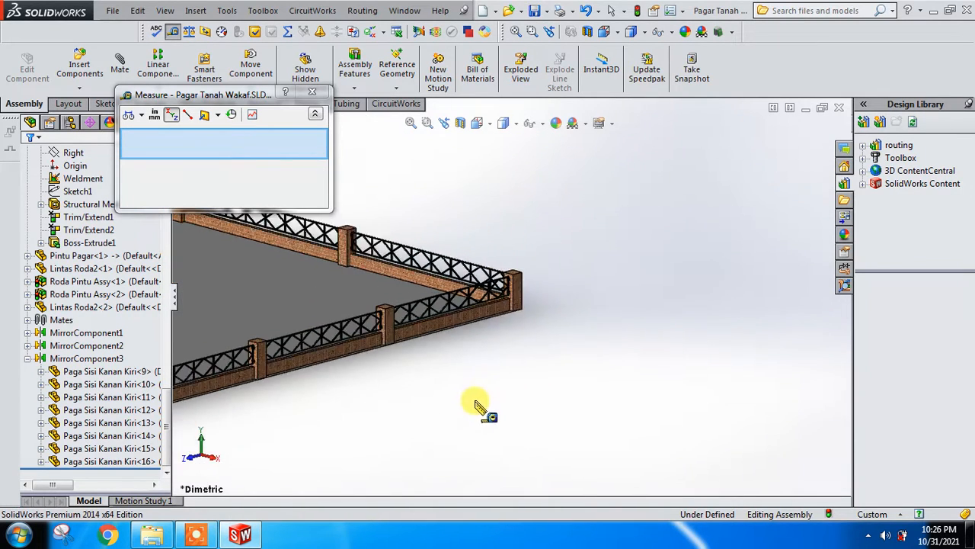
scroll(386, 359, "down", 3)
scroll(272, 333, "up", 4)
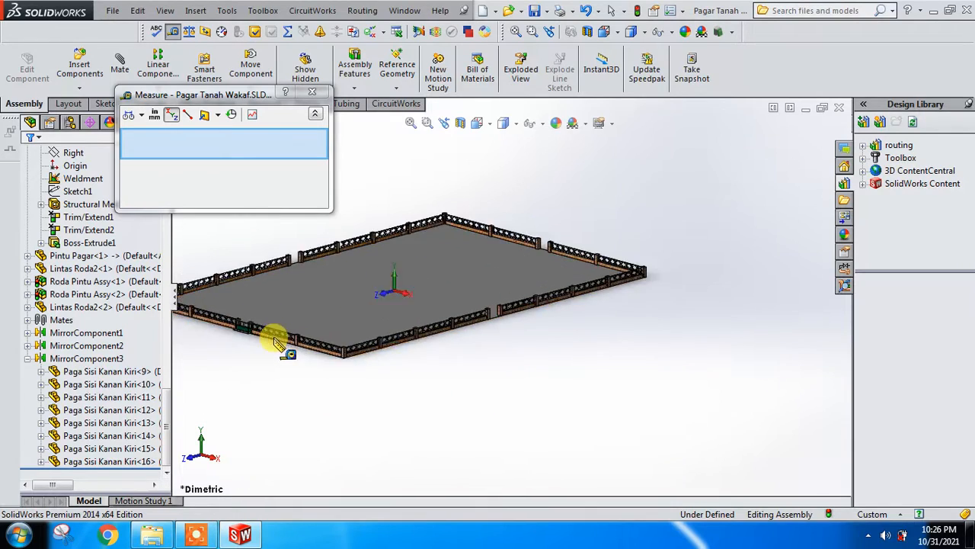
scroll(361, 322, "up", 8)
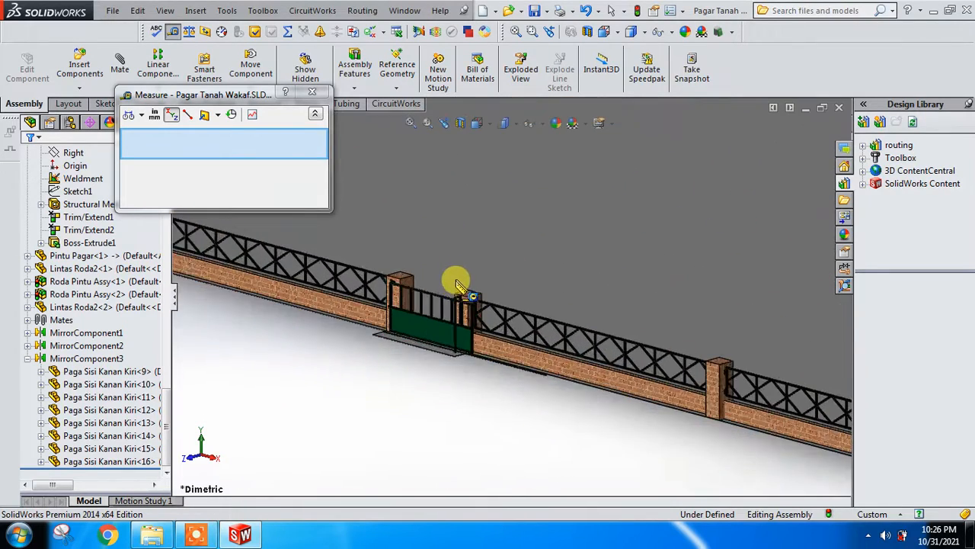
scroll(457, 320, "up", 3)
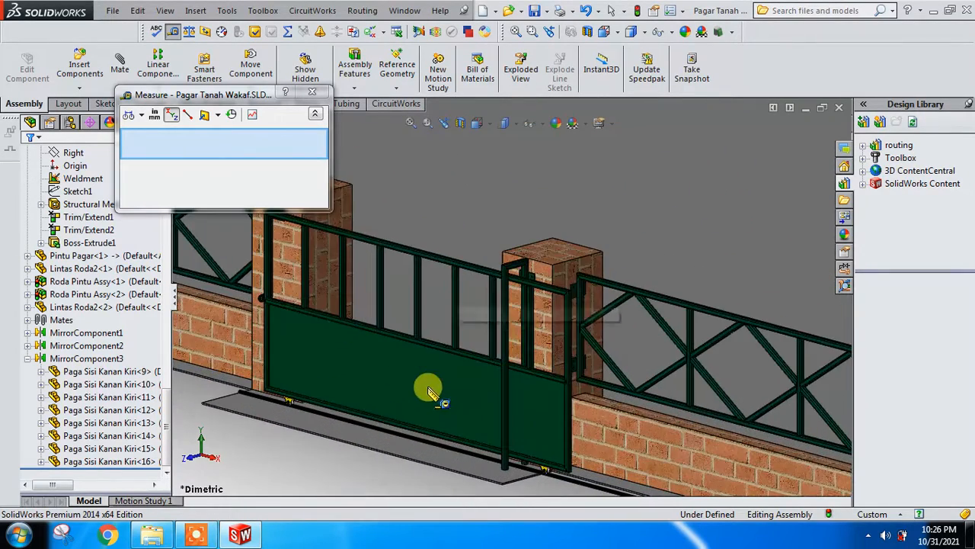
left_click(310, 94)
left_click(375, 351)
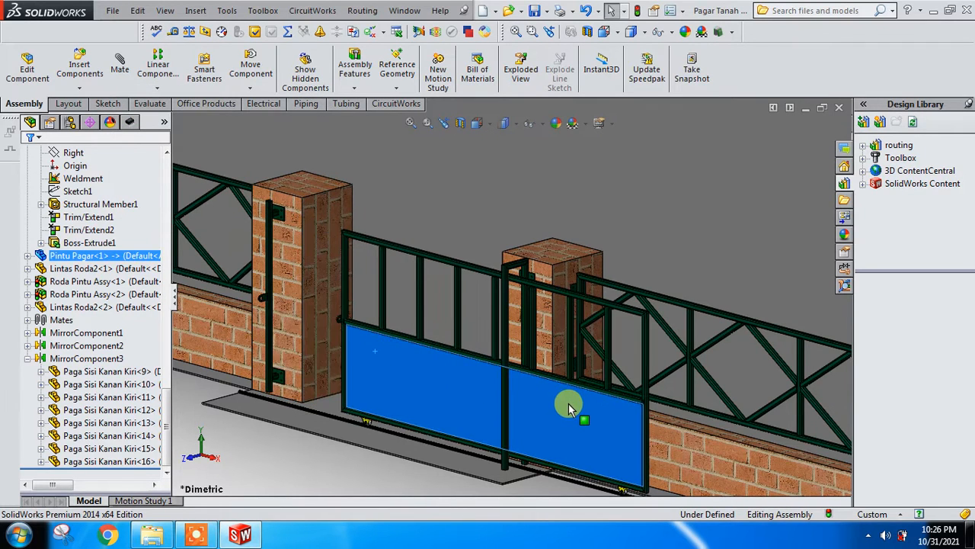
left_click_drag(569, 407, 282, 339)
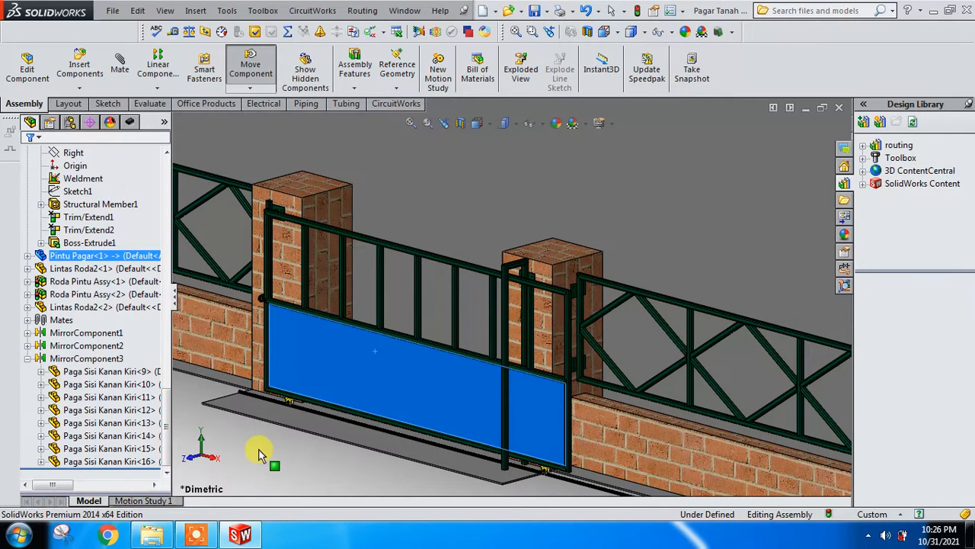
left_click(277, 429)
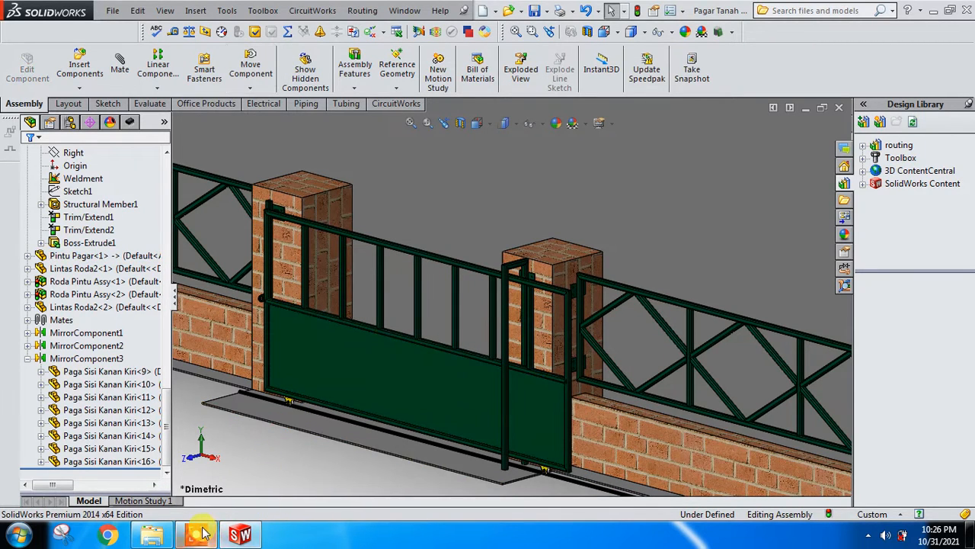